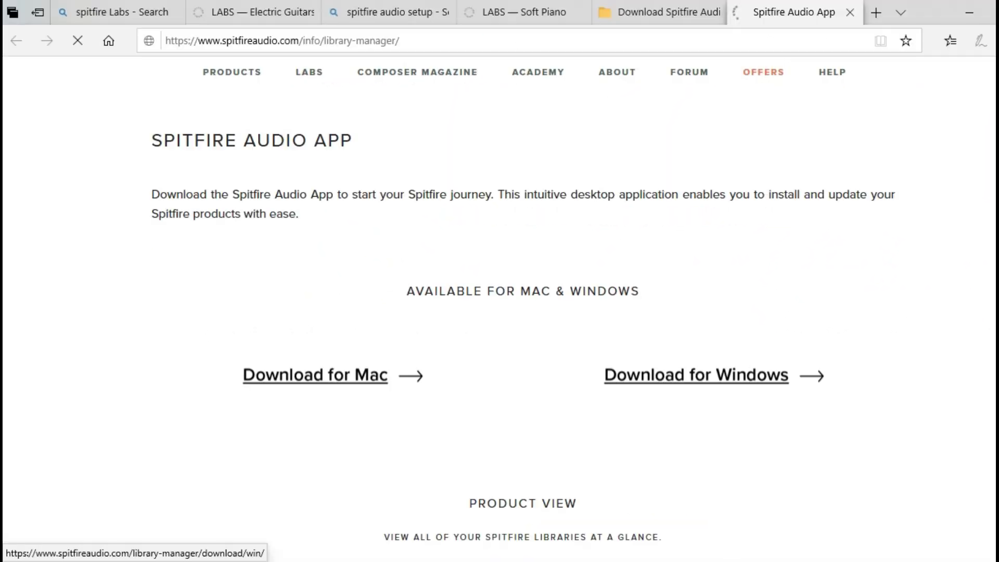
# - Download SpitfireAudio-Win-3.3.23.exe for Windows in Edge, save it, and run the installer
pyautogui.click(696, 375)
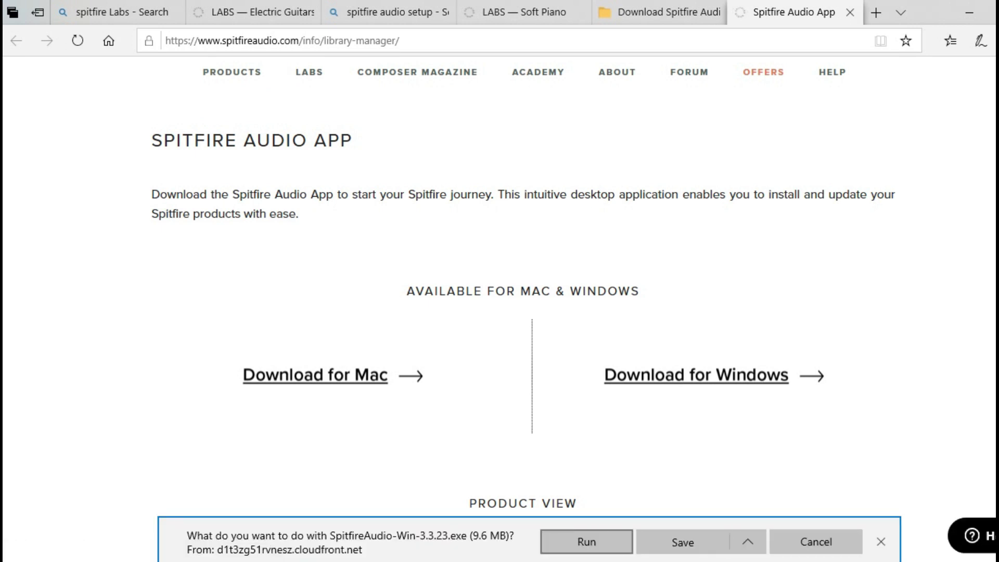
pyautogui.click(683, 541)
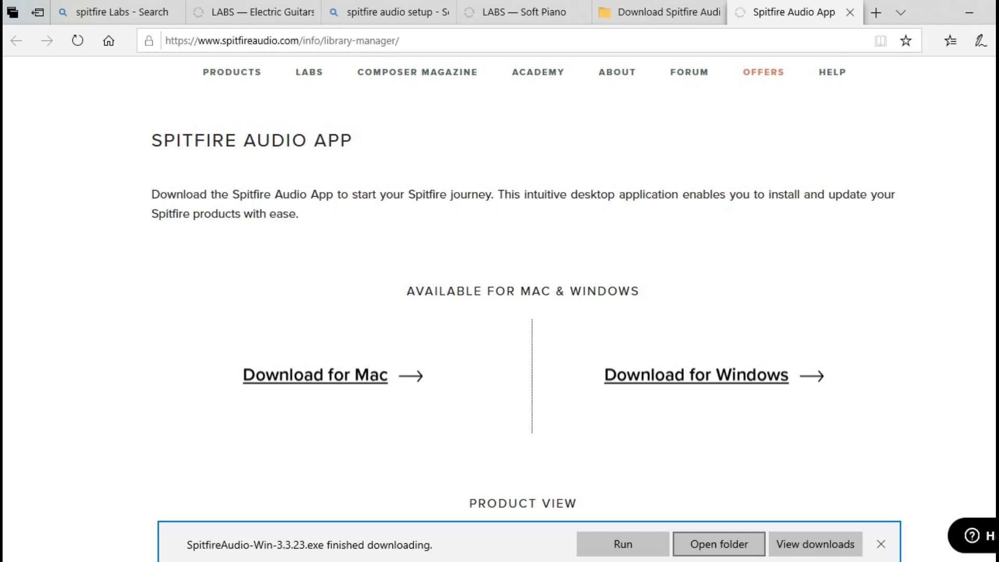
pyautogui.click(623, 544)
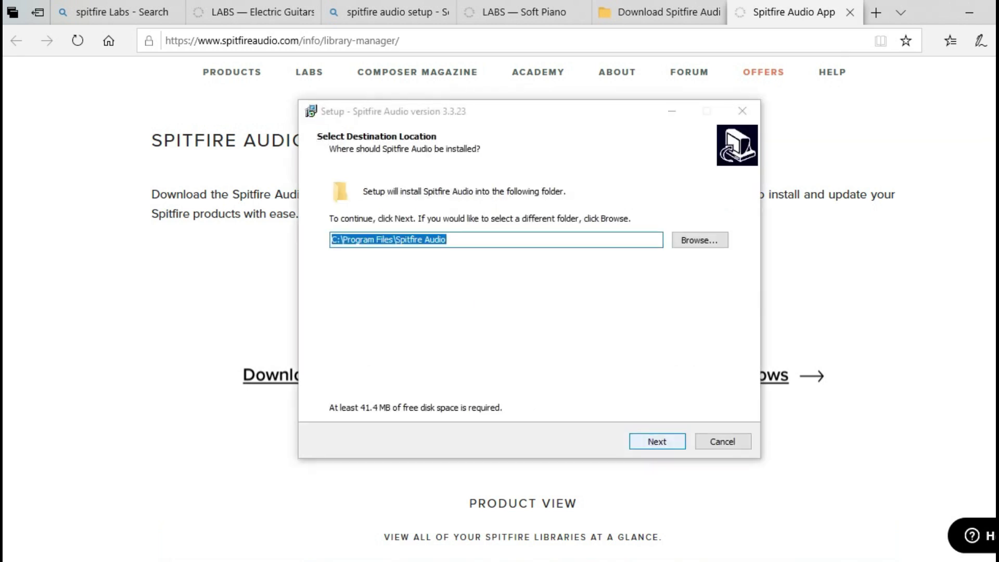
# - Install Spitfire Audio 3.3.23 into C:\Program Files\Spitfire Audio with default folders, then launch it
pyautogui.click(653, 439)
pyautogui.click(653, 439)
pyautogui.click(653, 439)
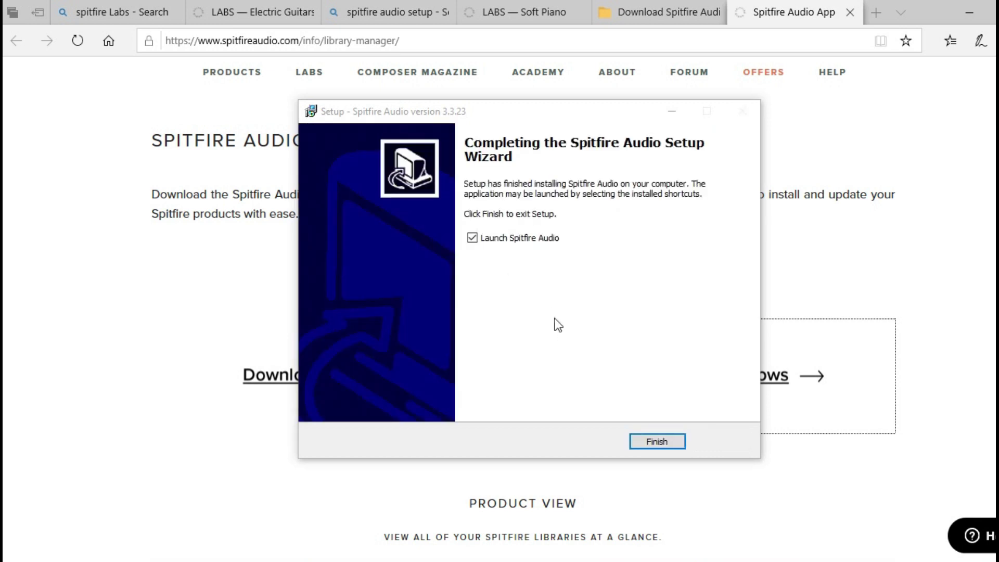
pyautogui.click(655, 442)
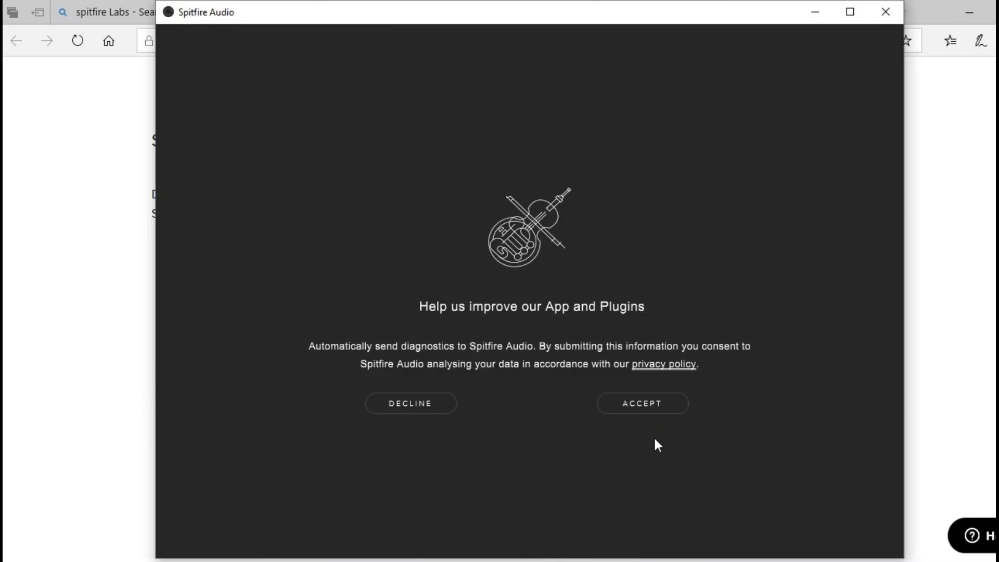
# - Accept sending diagnostics and log in with the account e-mail and password
pyautogui.click(644, 403)
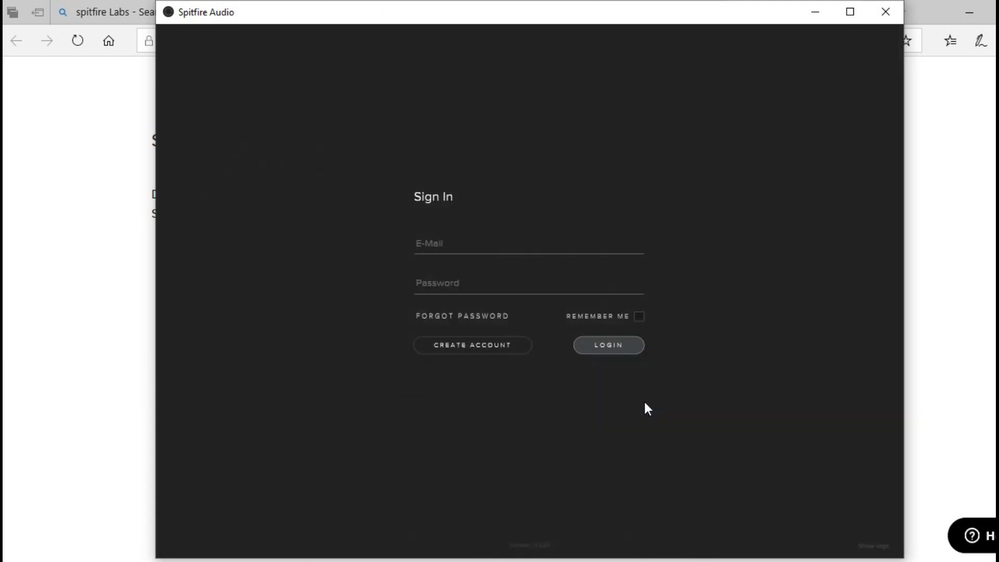
pyautogui.click(467, 241)
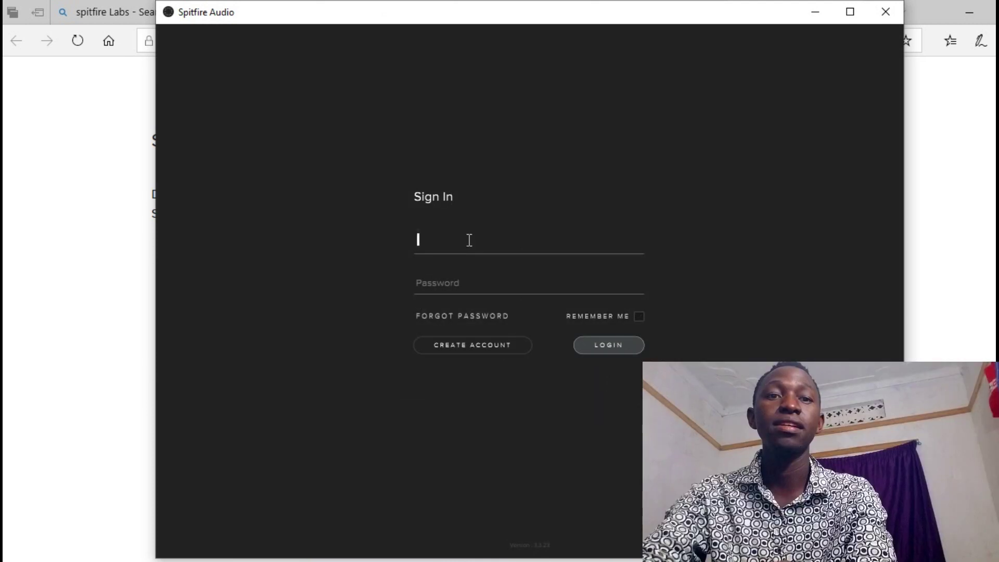
pyautogui.write('xox')
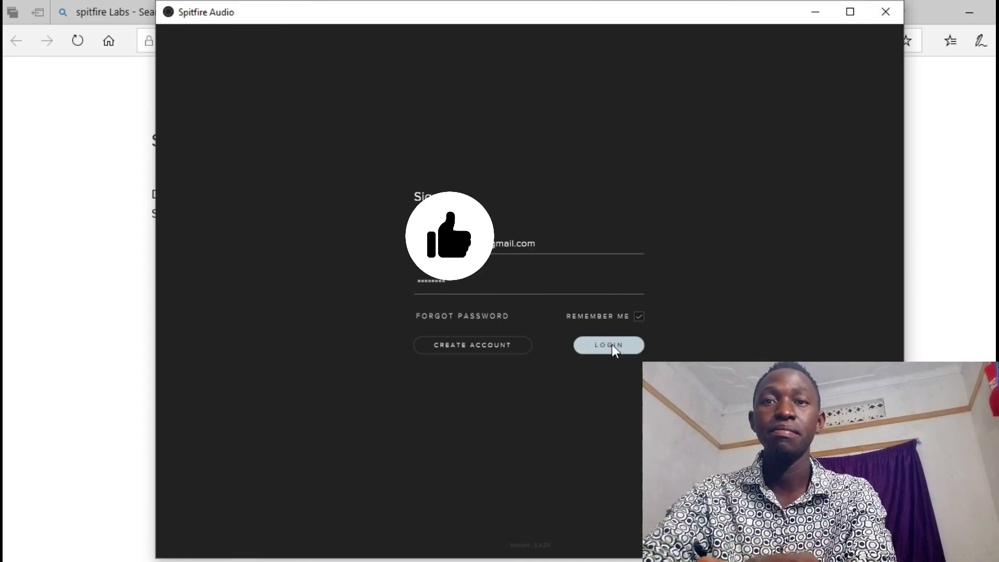
pyautogui.click(611, 344)
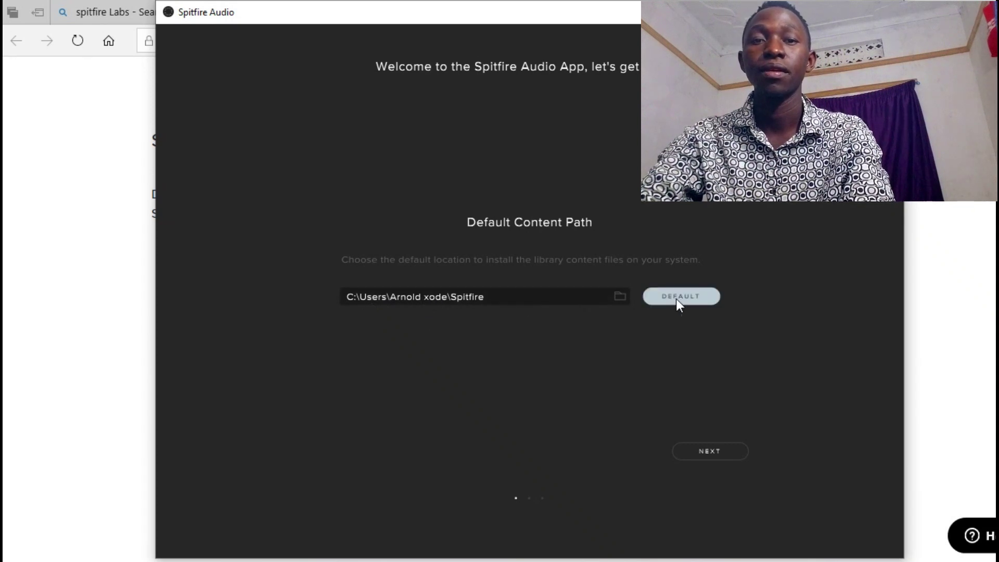
# - Keep the default content path and both 32-bit and 64-bit VST2 paths, finishing setup
pyautogui.click(717, 450)
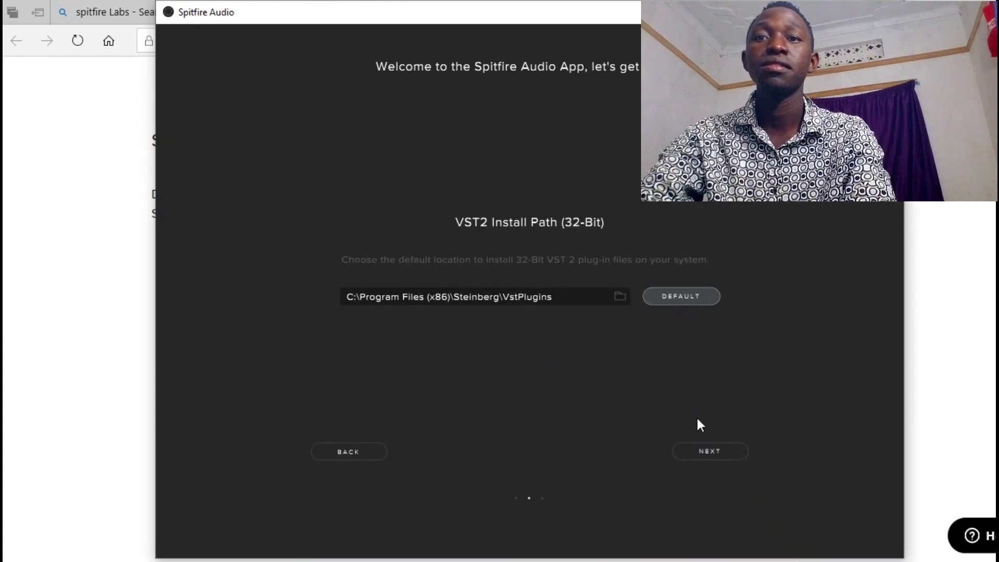
pyautogui.click(721, 450)
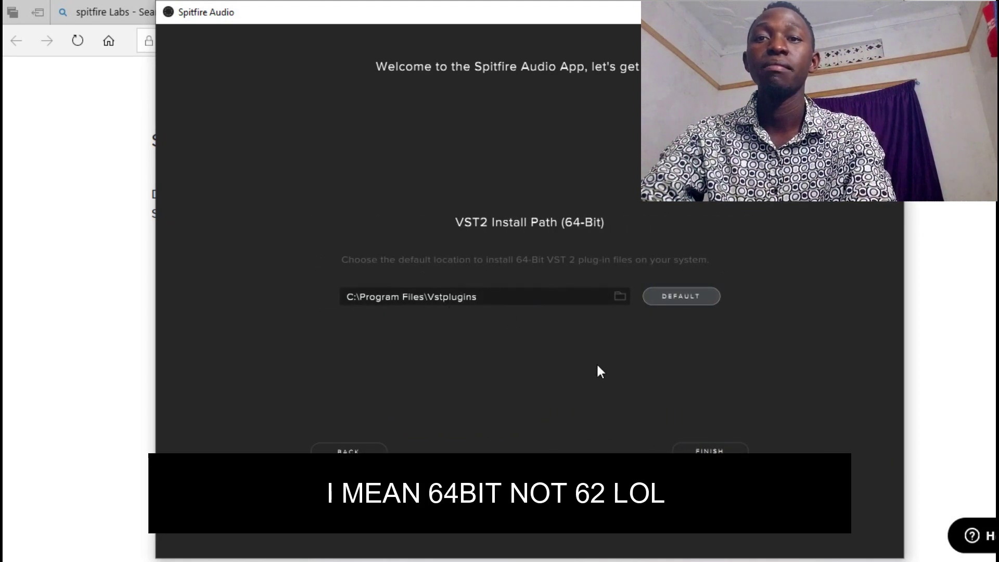
pyautogui.click(698, 454)
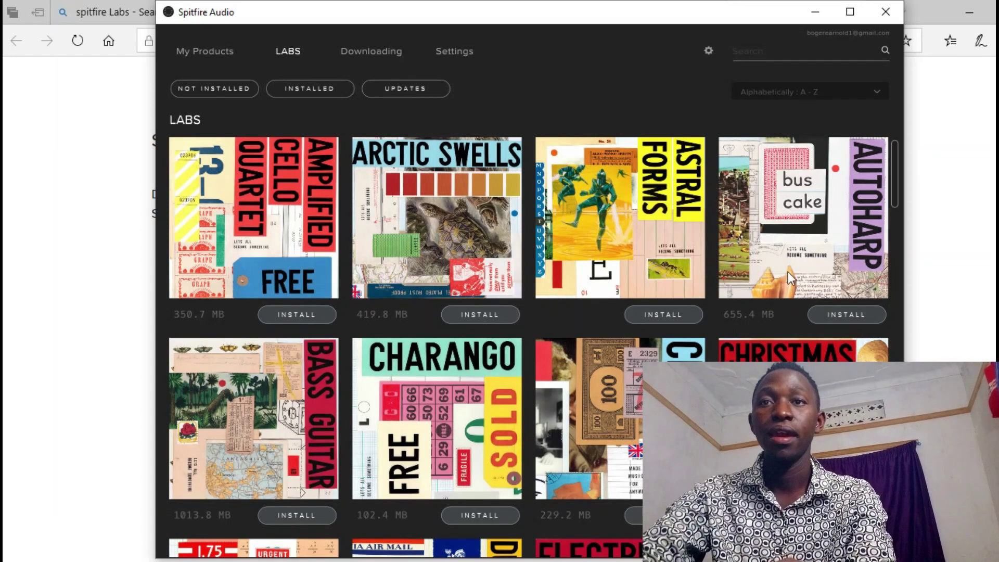
# - Search the LABS library for 'soft', then 'gui', and start installing Peel Guitar
pyautogui.moveTo(892, 185); pyautogui.dragTo(905, 105)
pyautogui.click(751, 49)
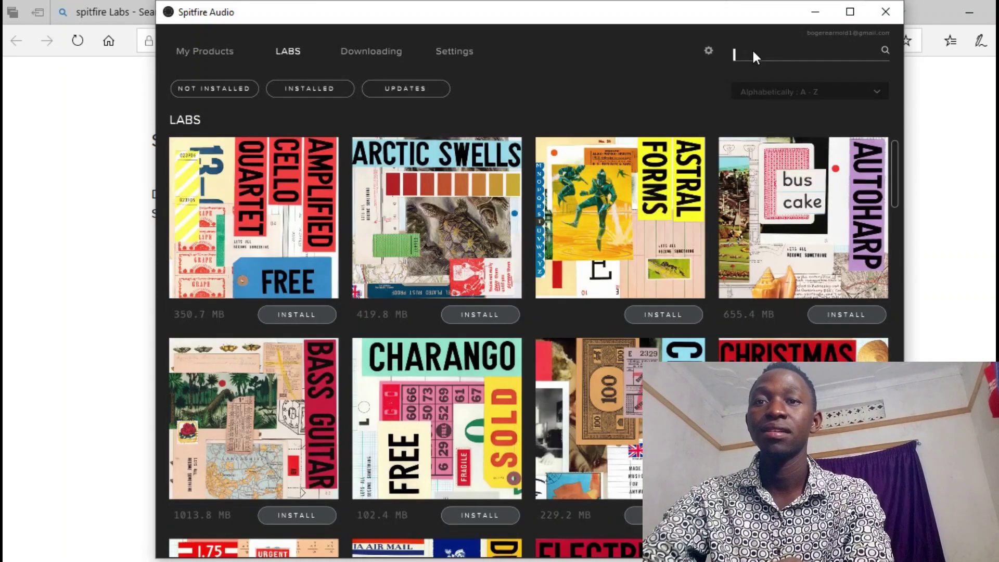
pyautogui.write('soft')
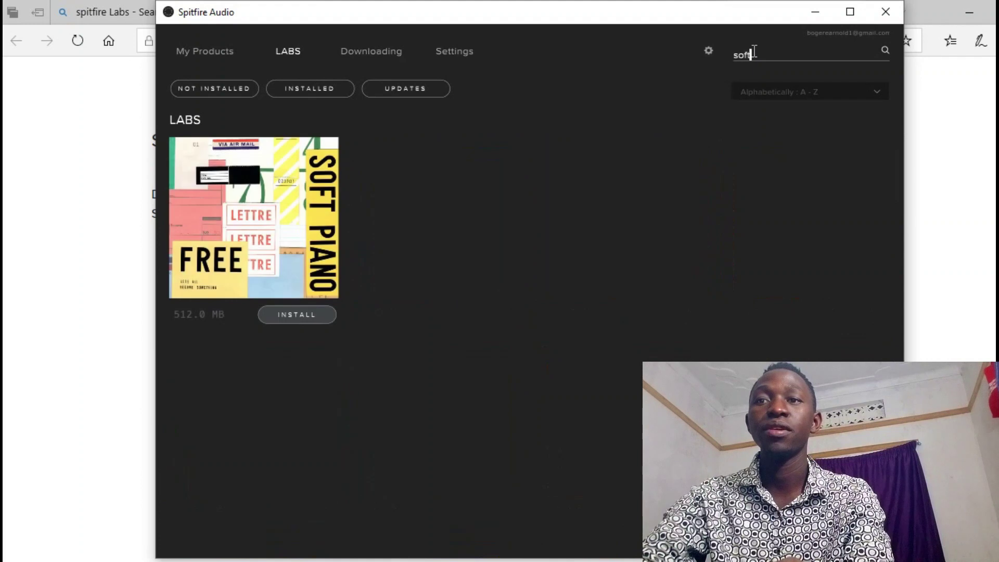
pyautogui.press('BackSpace')
pyautogui.press('BackSpace')
pyautogui.press('BackSpace')
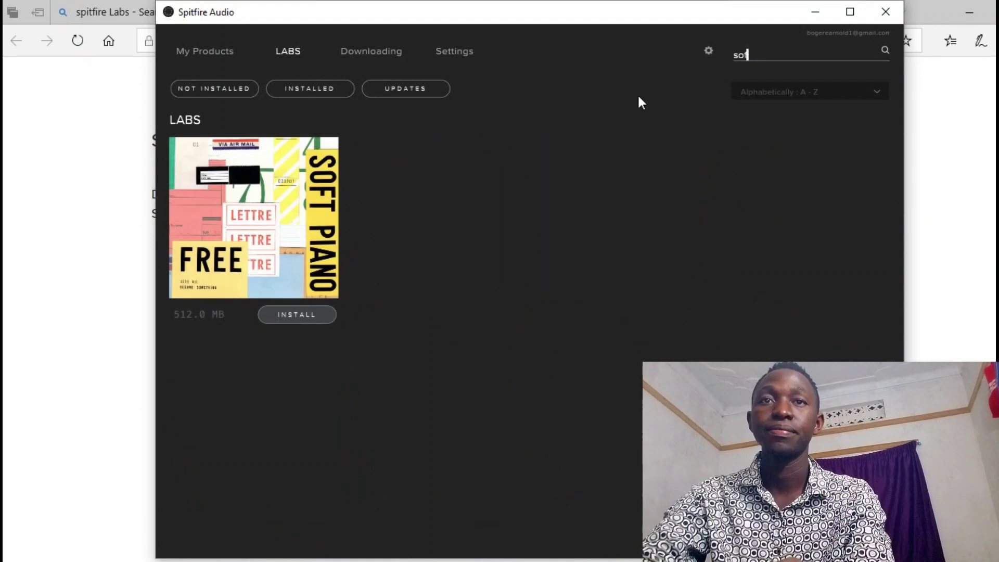
pyautogui.press('BackSpace')
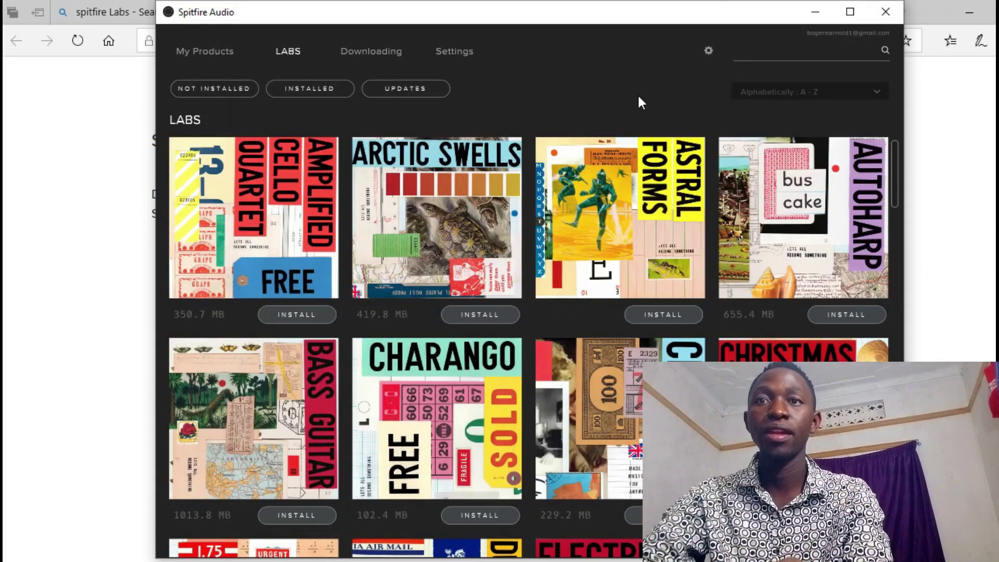
pyautogui.write('gui')
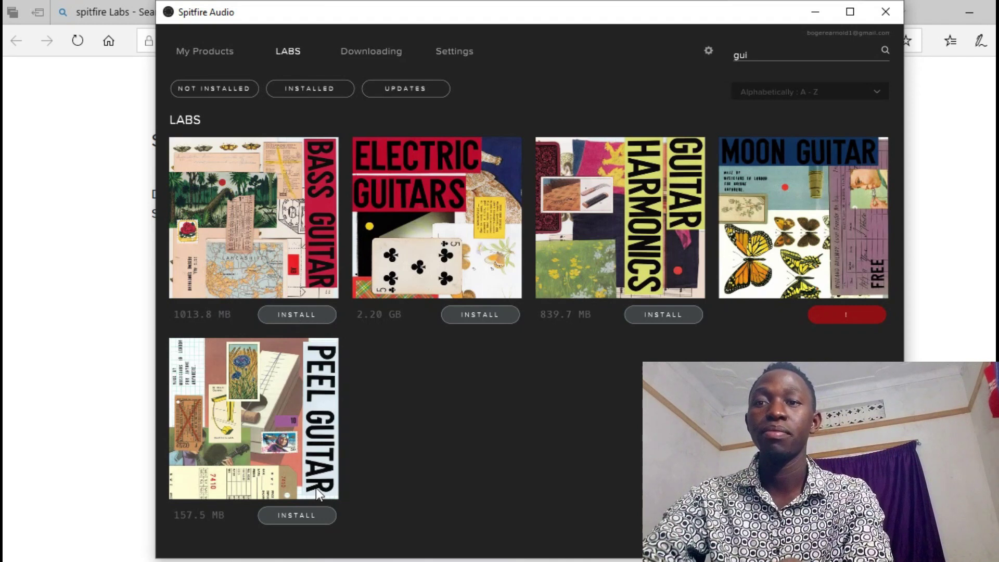
pyautogui.click(299, 516)
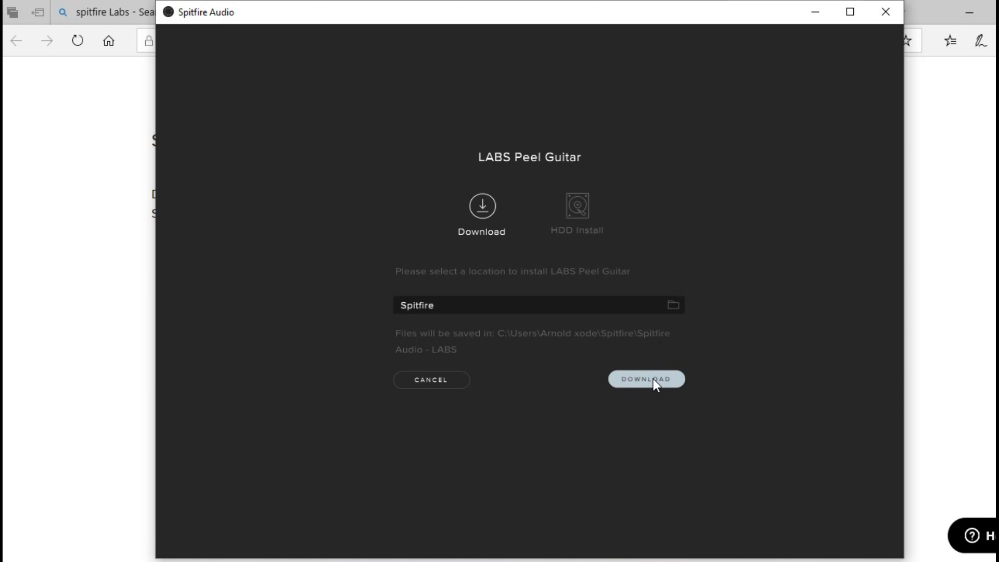
# - Download LABS Peel Guitar 1.0.3 into the Spitfire folder until installation completes
pyautogui.click(653, 379)
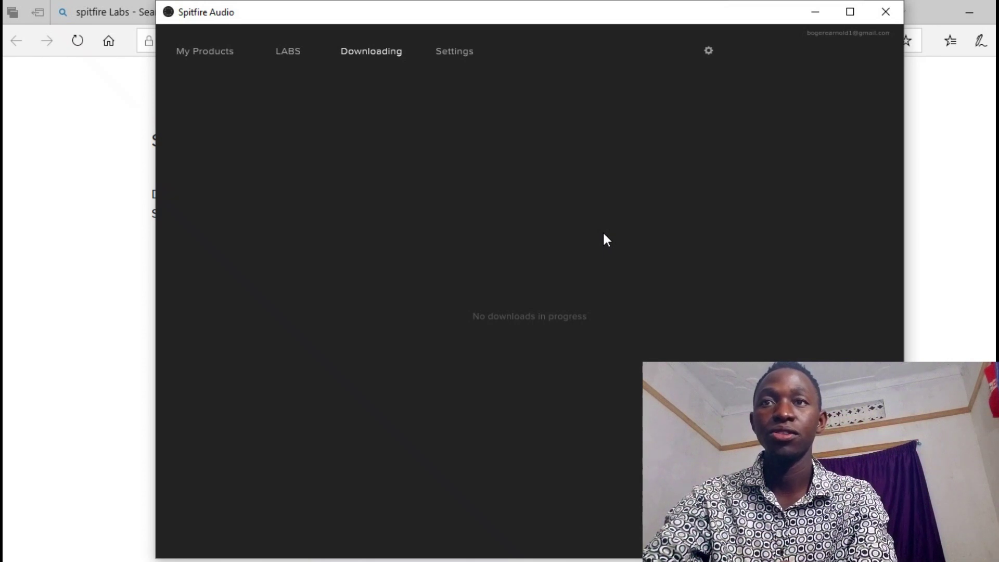
# - Filter My Products to Installed and dismiss the audio device prompt with OK
pyautogui.click(216, 55)
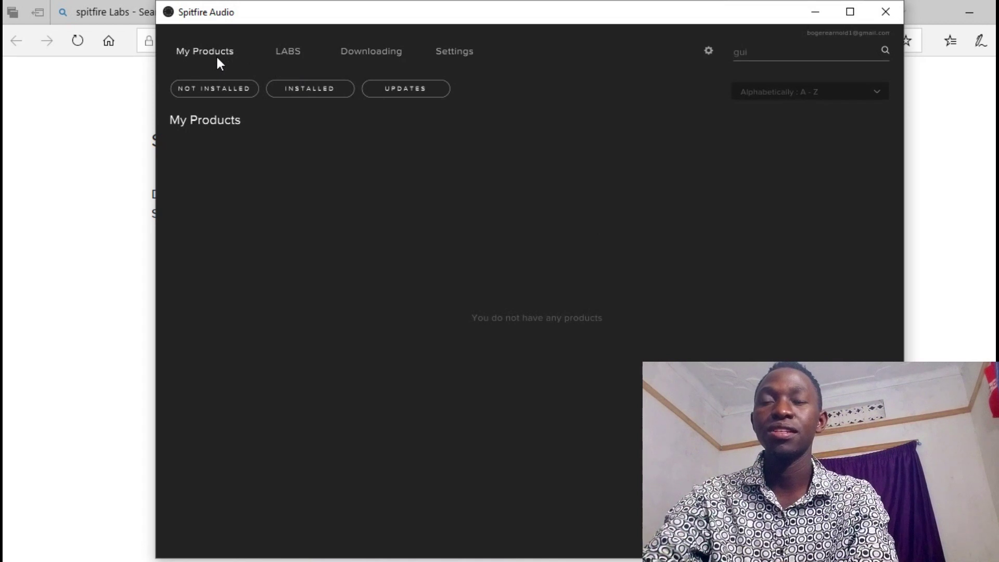
pyautogui.click(295, 90)
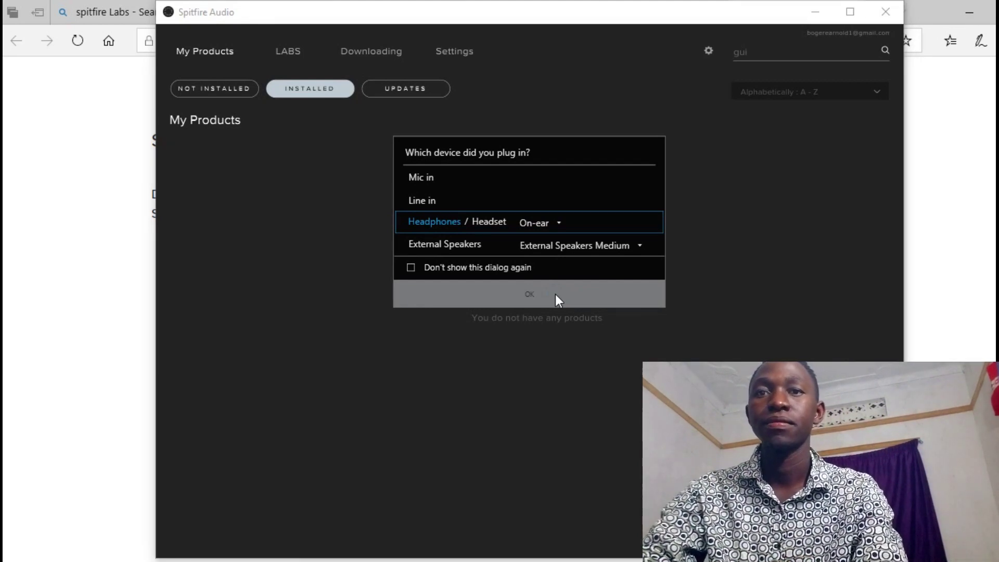
pyautogui.click(554, 295)
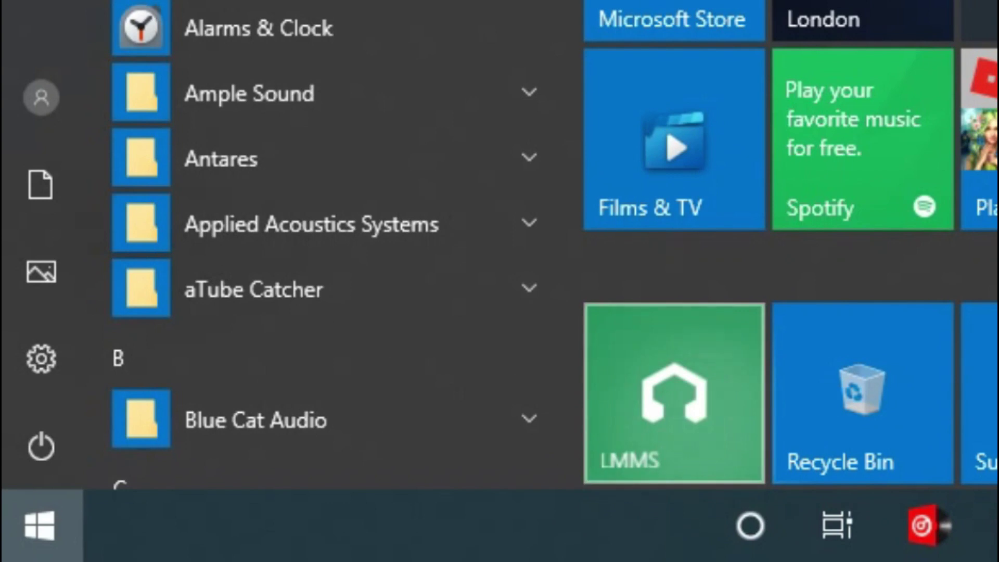
# - Open LMMS and drag VeSTige from Instrument Plugins into the Song-Editor as a new track
pyautogui.click(327, 473)
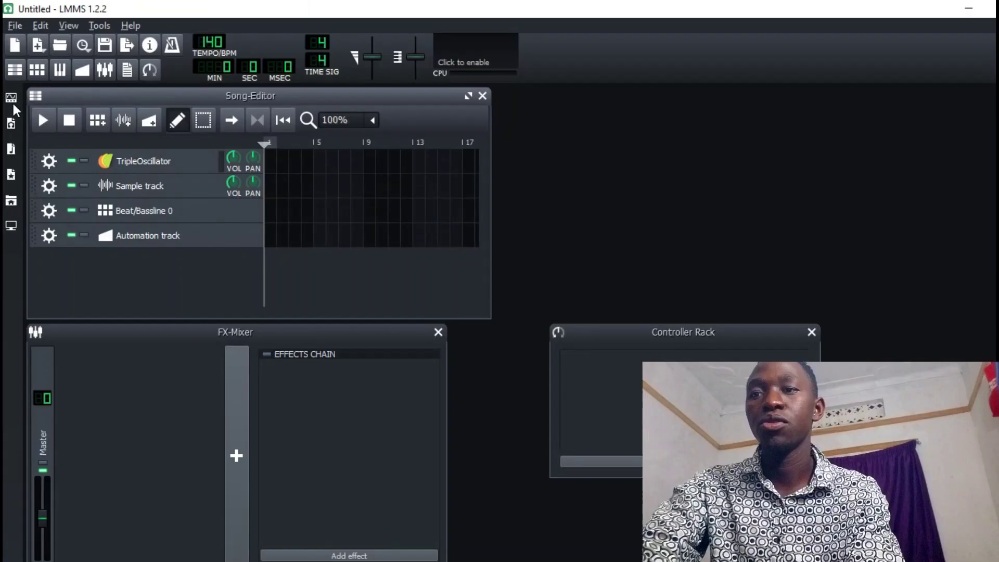
pyautogui.click(13, 104)
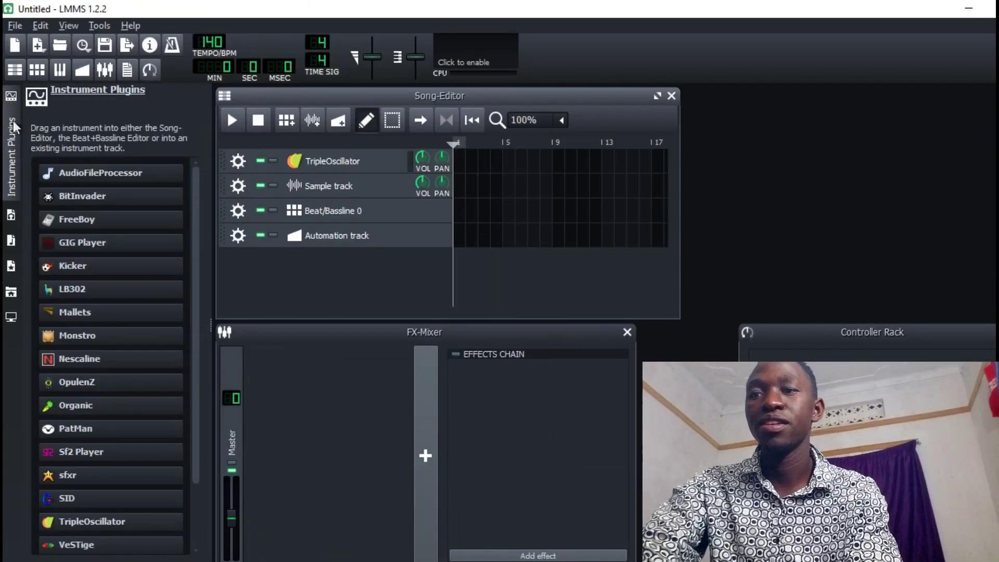
pyautogui.scroll(-3, 197, 413)
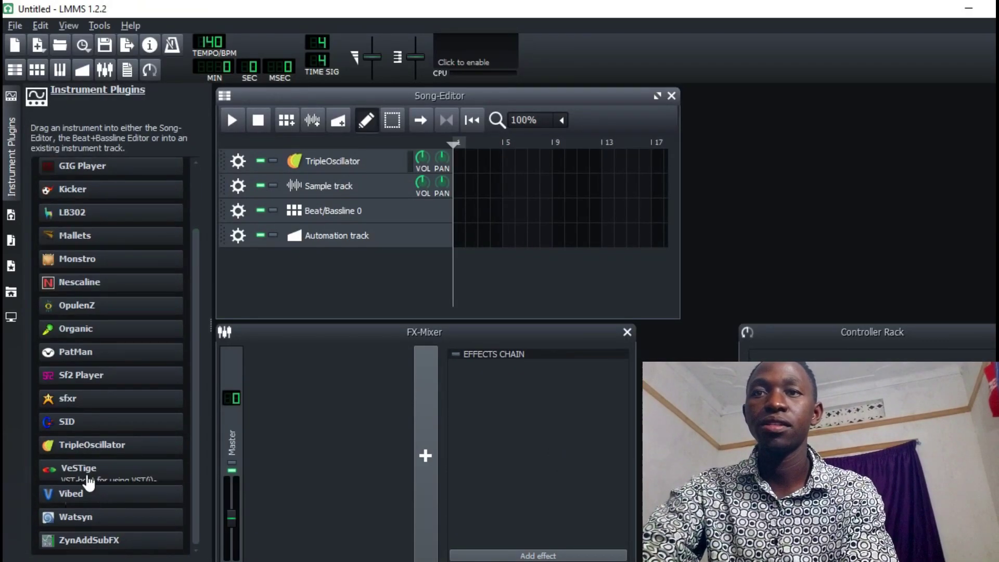
pyautogui.moveTo(88, 470); pyautogui.dragTo(380, 289)
# - In the VeSTige track's settings, choose LABS (64 Bit).dll as the VST plugin
pyautogui.click(352, 261)
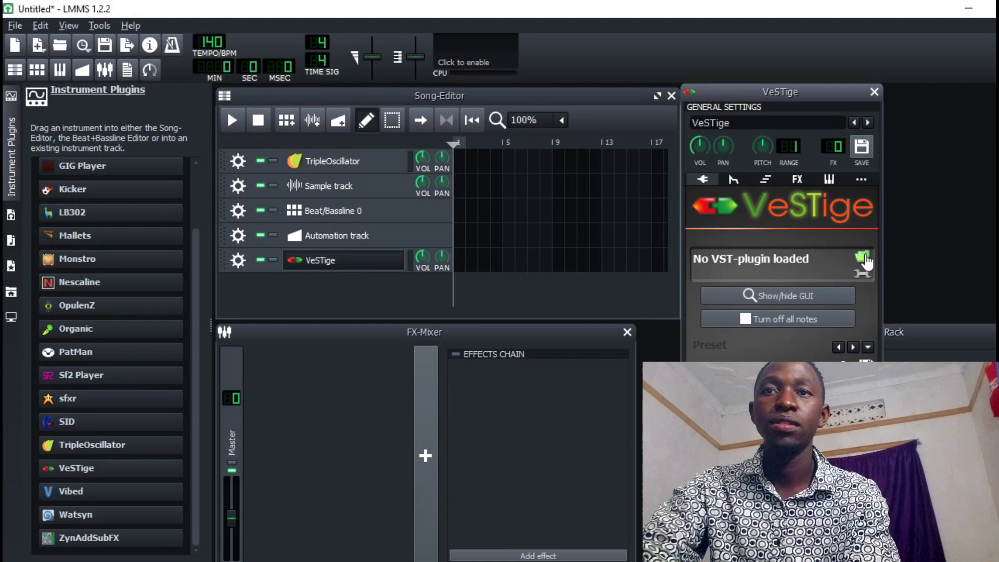
pyautogui.click(863, 258)
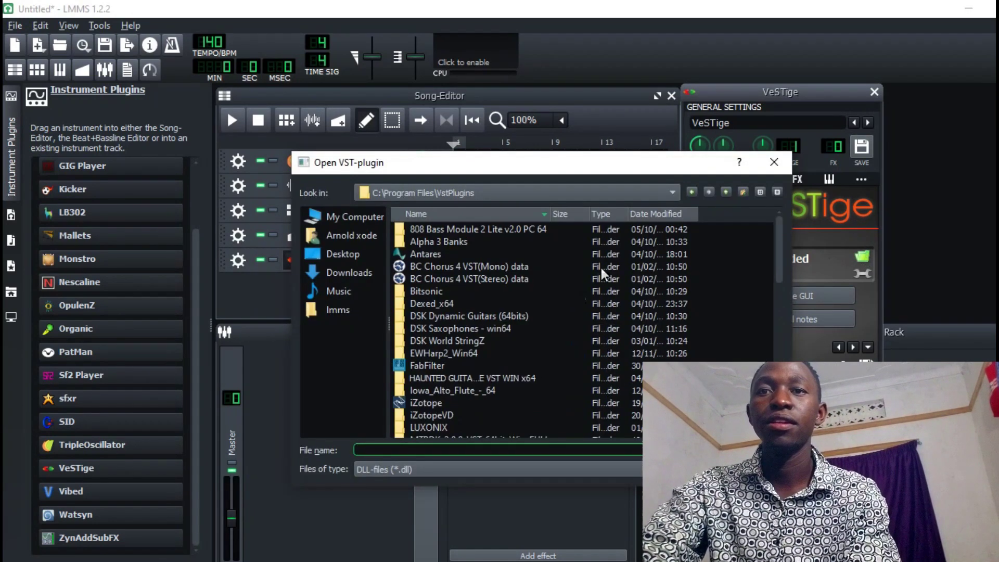
pyautogui.click(455, 320)
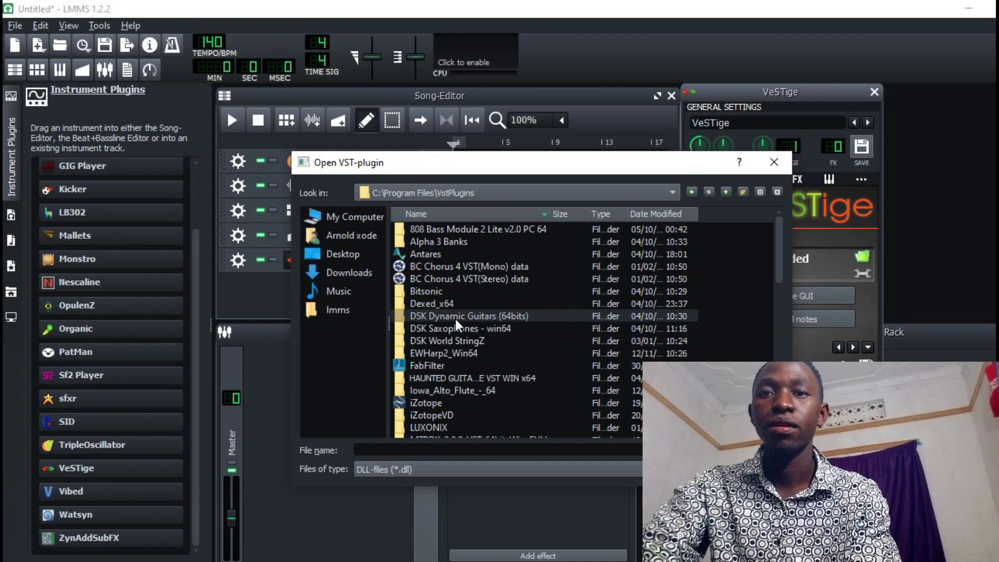
pyautogui.press('l')
pyautogui.press('a')
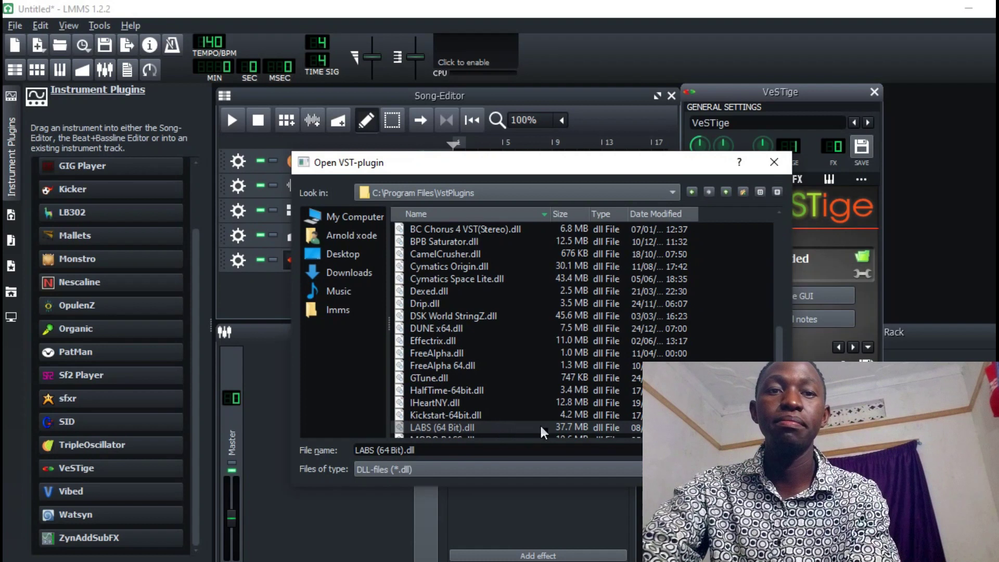
pyautogui.doubleClick(539, 427)
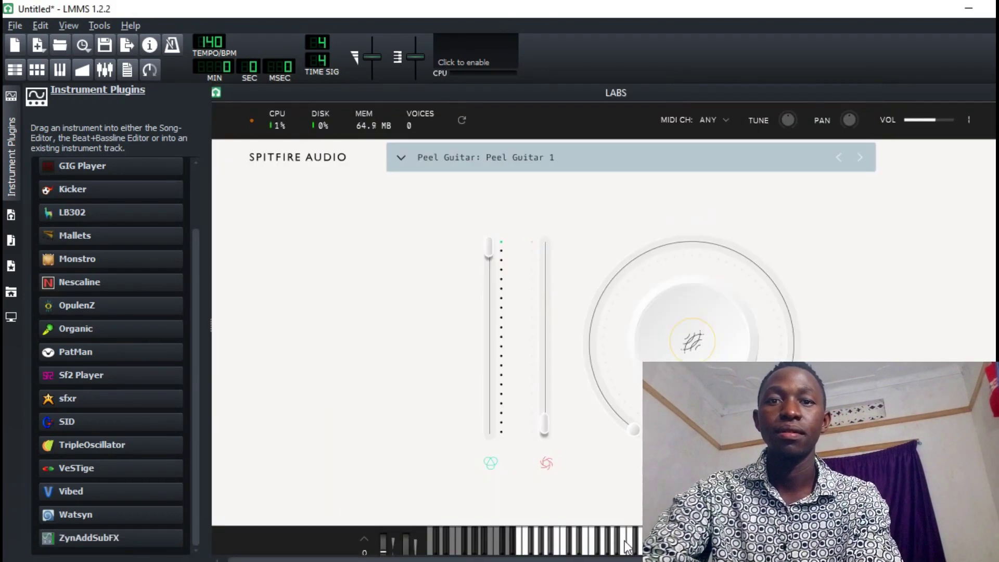
# - Play several Peel Guitar 1 notes on the LABS keyboard with system volume raised, then switch to Spitfire
pyautogui.click(627, 543)
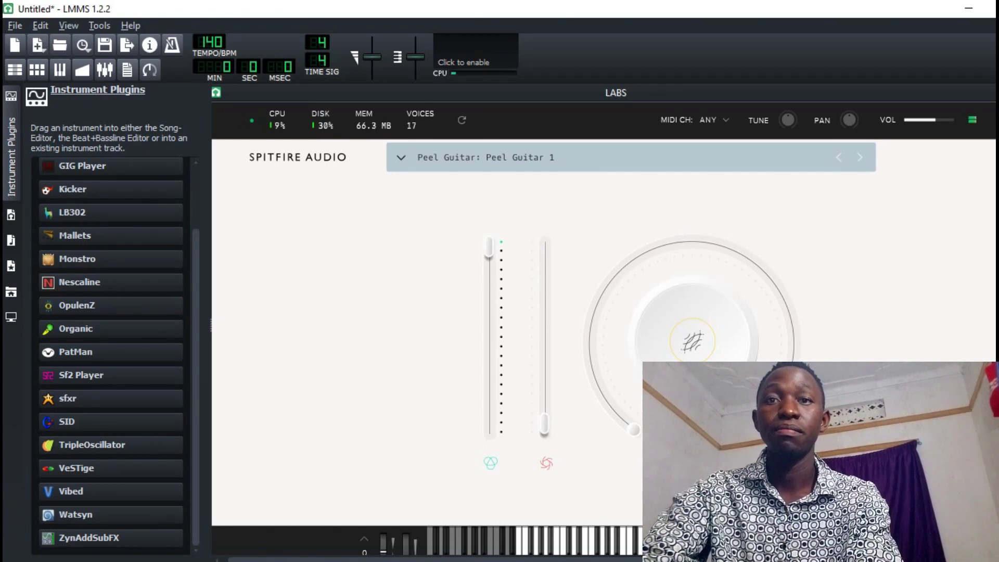
pyautogui.press('XF86AudioLowerVolume')
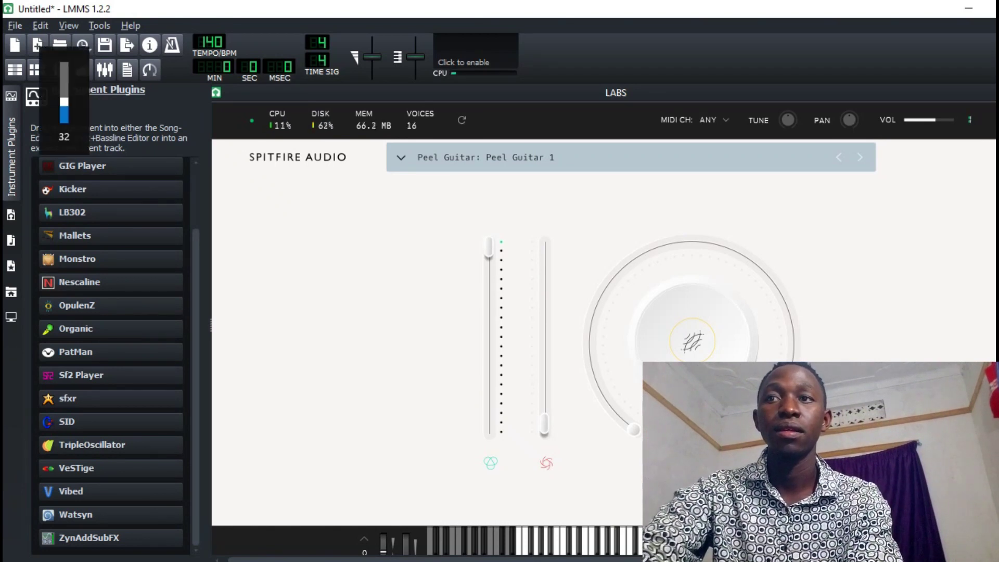
pyautogui.press('XF86AudioRaiseVolume')
pyautogui.press('XF86AudioRaiseVolume')
pyautogui.press('XF86AudioRaiseVolume')
pyautogui.press('XF86AudioRaiseVolume')
pyautogui.press('XF86AudioRaiseVolume')
pyautogui.press('XF86AudioRaiseVolume')
pyautogui.press('XF86AudioRaiseVolume')
pyautogui.press('XF86AudioRaiseVolume')
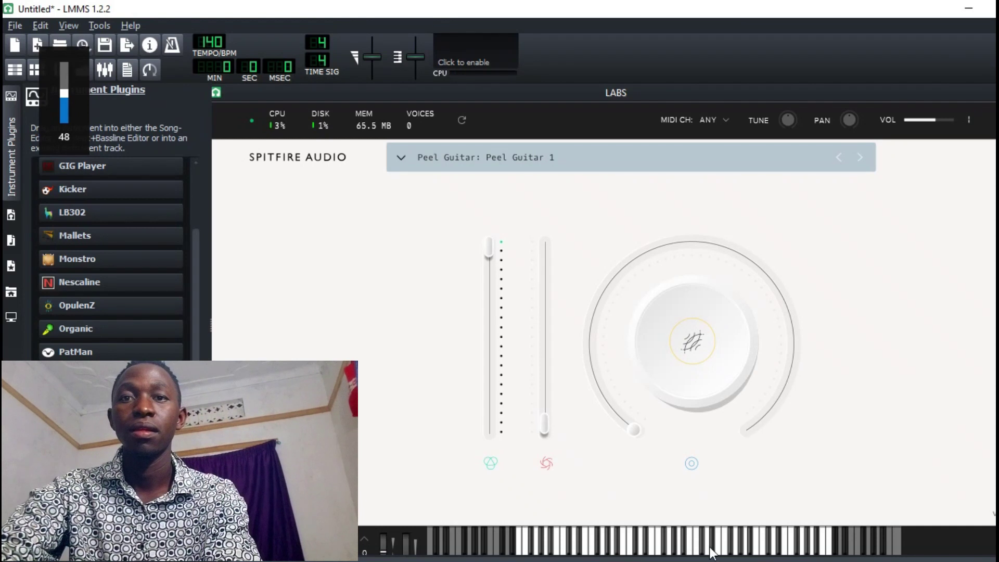
pyautogui.click(711, 549)
pyautogui.click(740, 550)
pyautogui.click(680, 544)
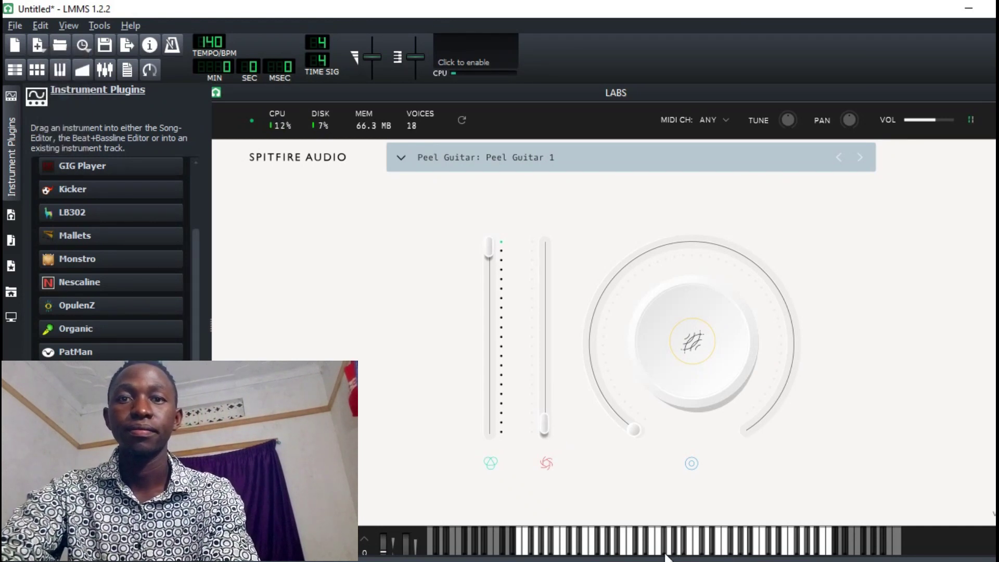
pyautogui.click(665, 554)
pyautogui.click(665, 554)
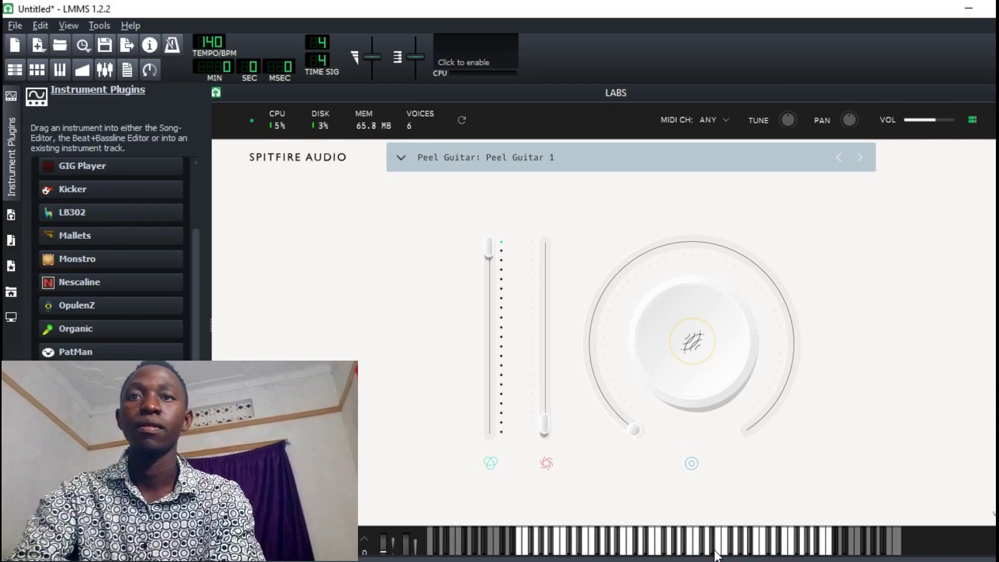
pyautogui.click(760, 547)
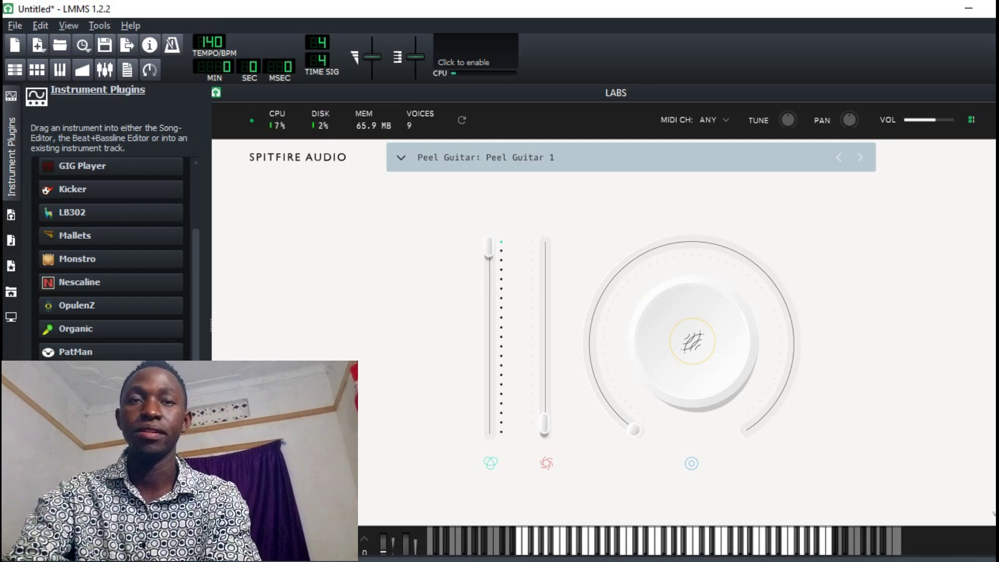
pyautogui.hotkey('alt', 'Tab')
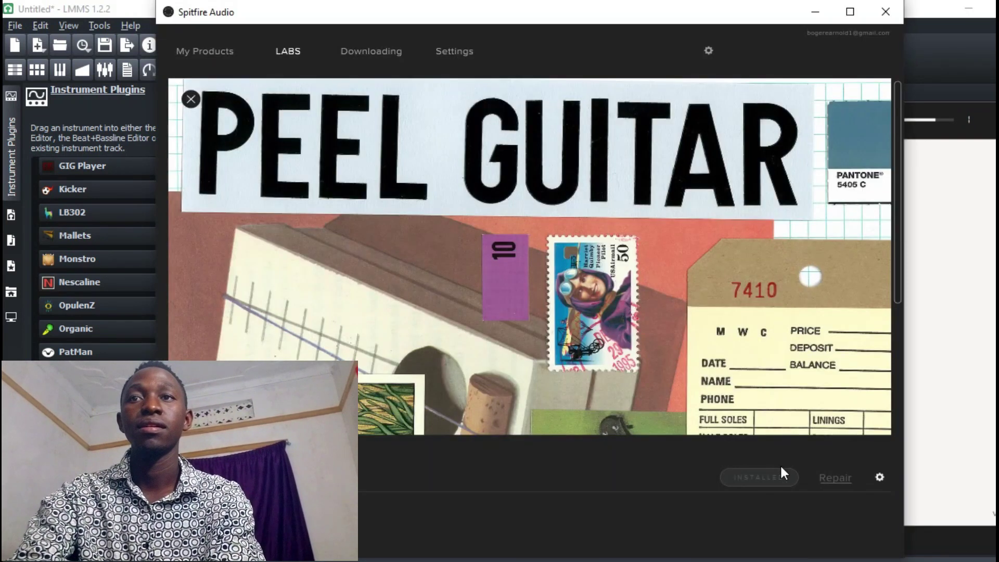
# - Review the Downloading, My Products and Settings pages, then leave Spitfire Audio for LMMS
pyautogui.click(385, 51)
pyautogui.click(217, 50)
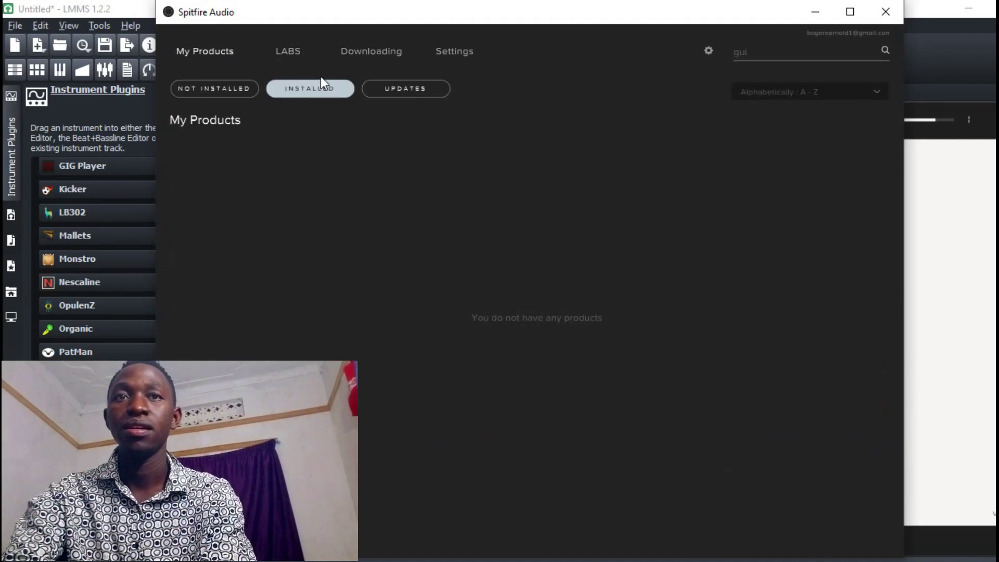
pyautogui.click(837, 48)
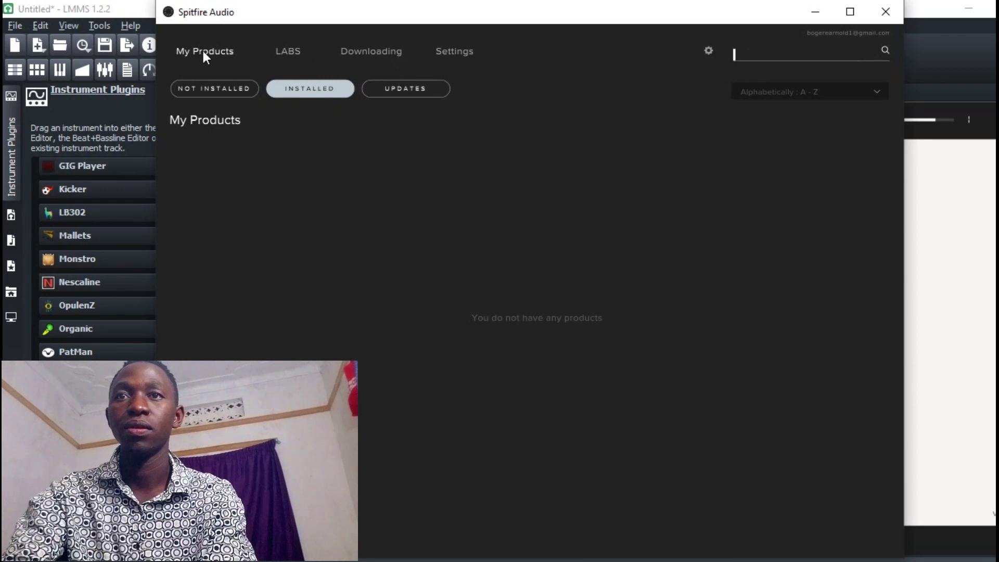
pyautogui.click(450, 52)
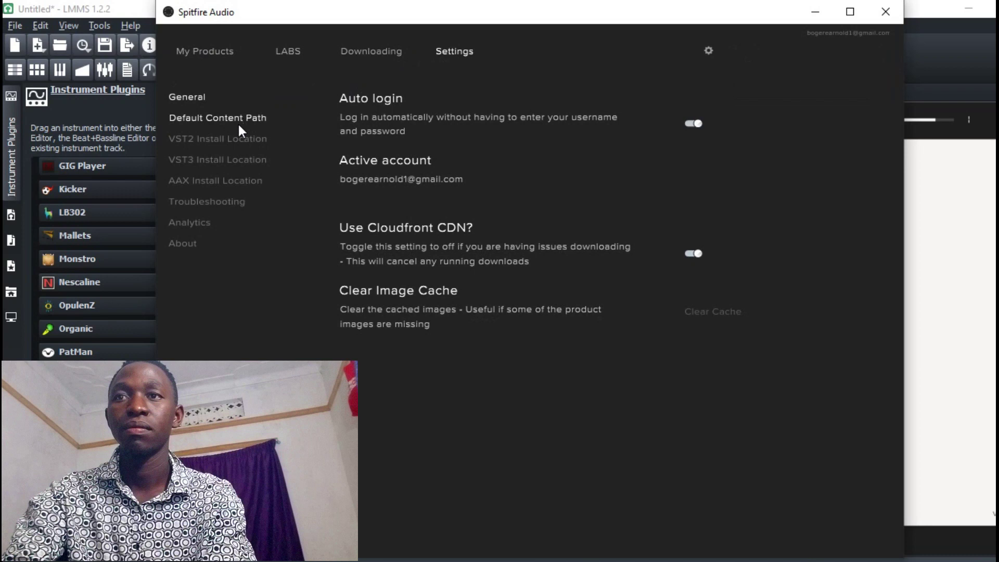
pyautogui.hotkey('alt', 'Tab')
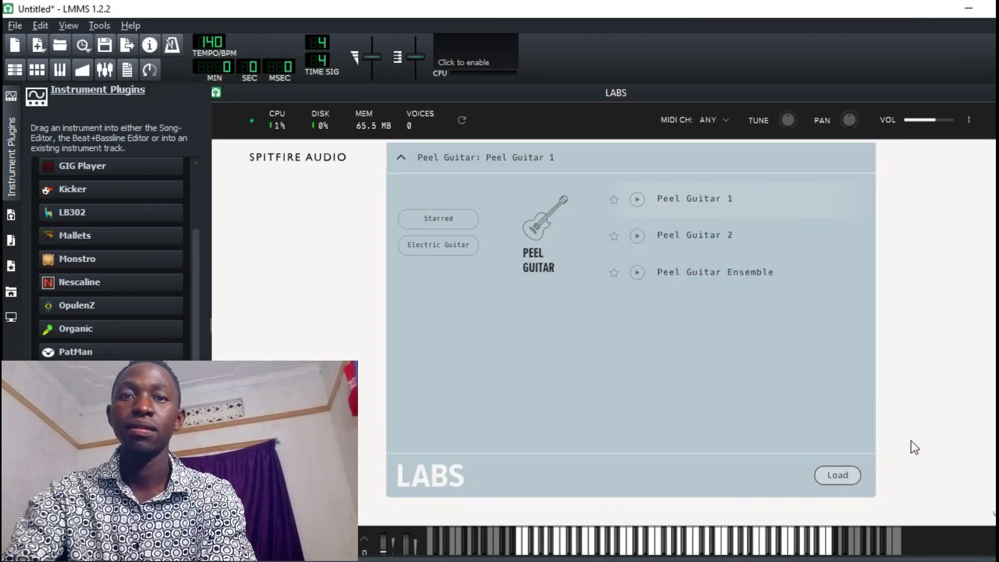
# - Load the Peel Guitar 1 patch, sweep its main dial up and back to 0%, and close LABS
pyautogui.click(831, 480)
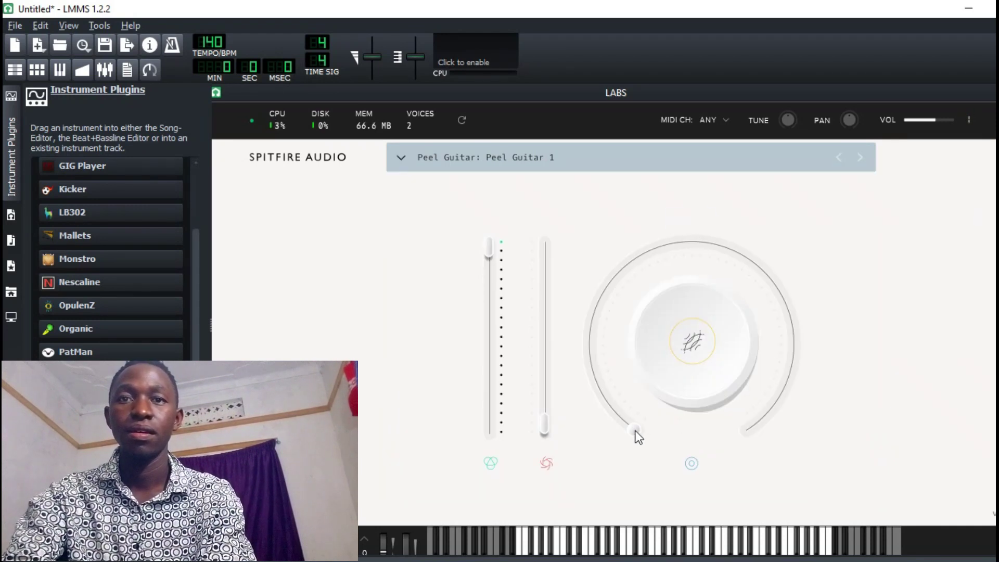
pyautogui.moveTo(635, 431); pyautogui.dragTo(623, 374)
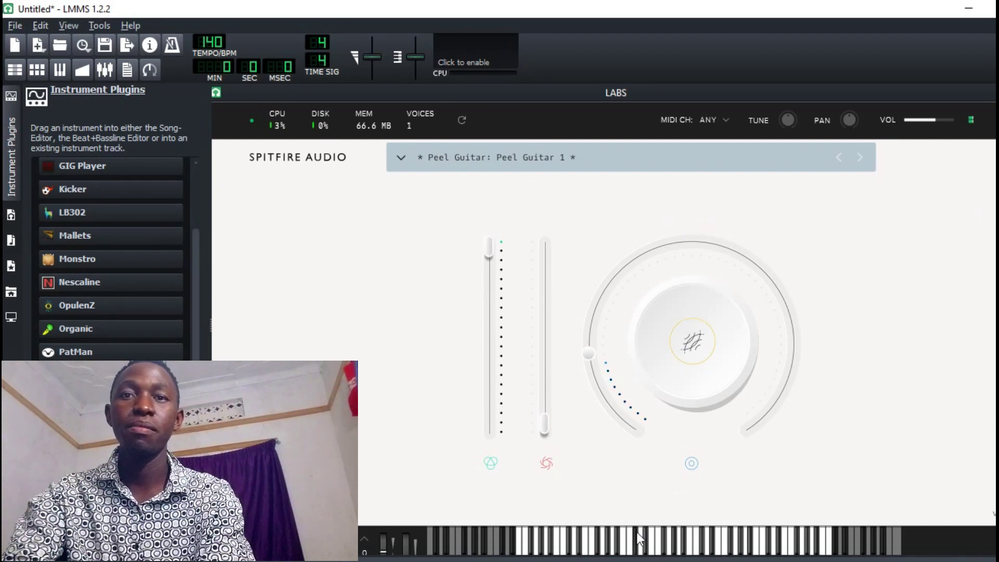
pyautogui.moveTo(597, 356); pyautogui.dragTo(645, 470)
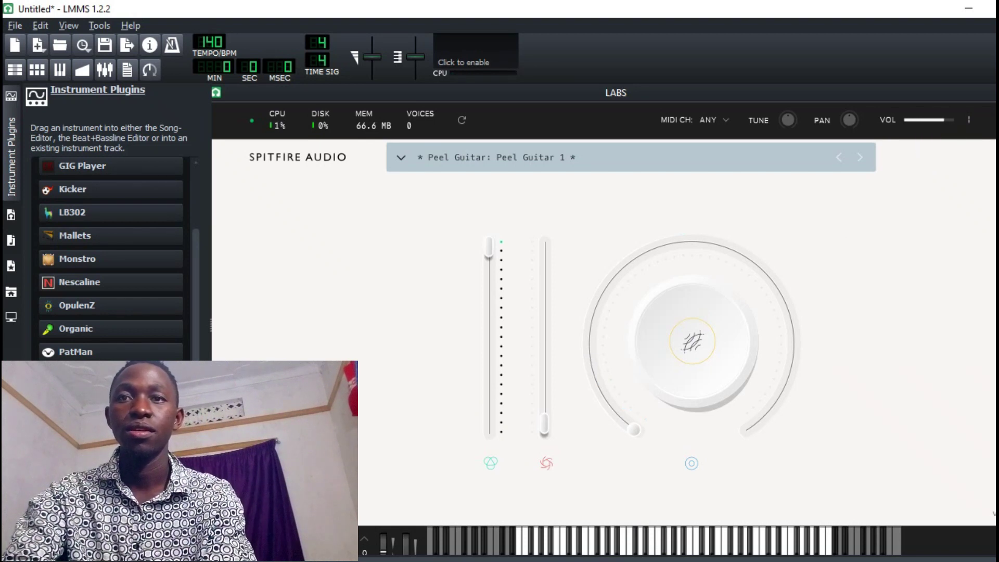
pyautogui.click(940, 81)
# - Create a LABS clip with one short B4 note at the start of bar 1, with the piano roll maximized
pyautogui.click(460, 258)
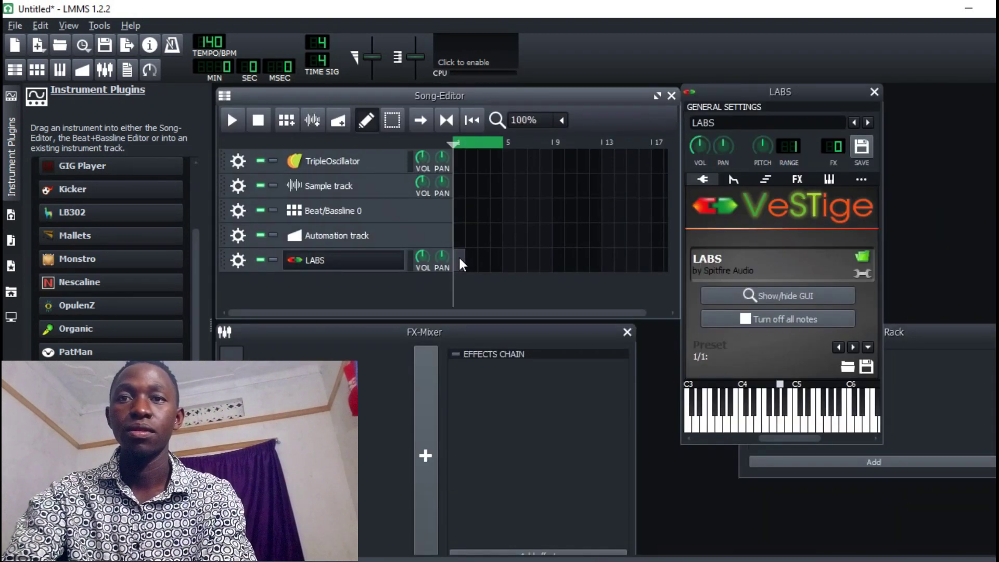
pyautogui.doubleClick(460, 258)
pyautogui.click(460, 259)
pyautogui.moveTo(468, 261); pyautogui.dragTo(297, 257)
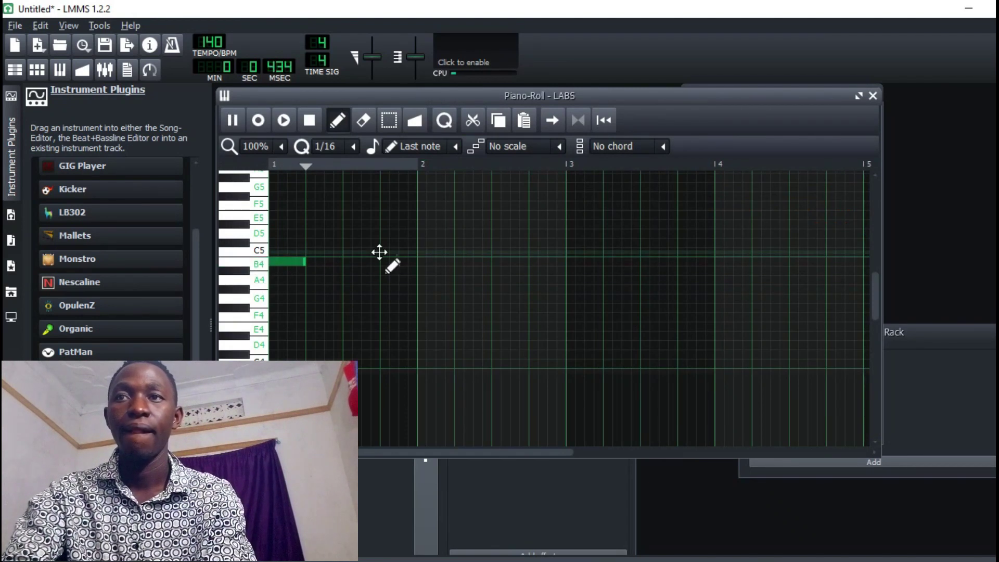
pyautogui.doubleClick(255, 95)
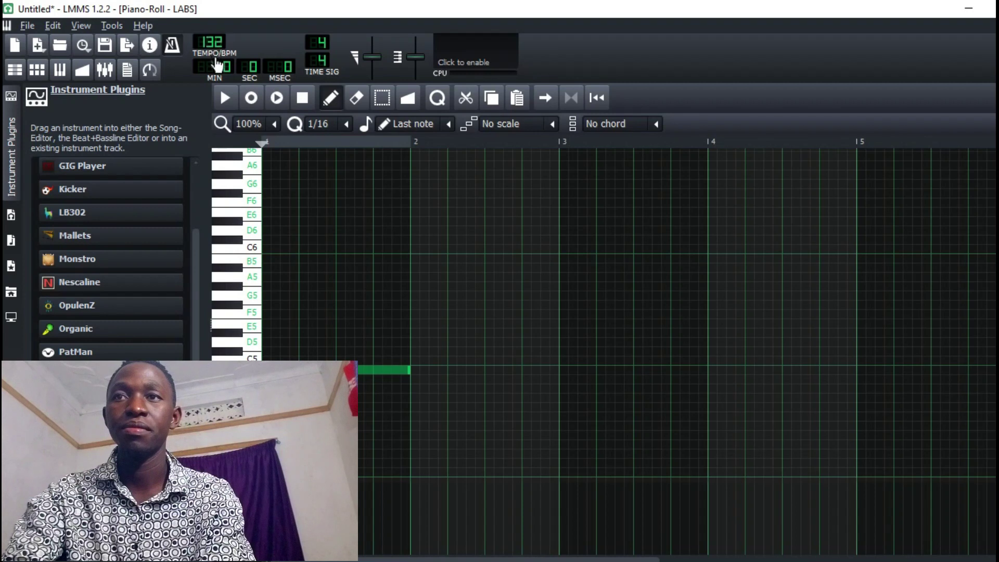
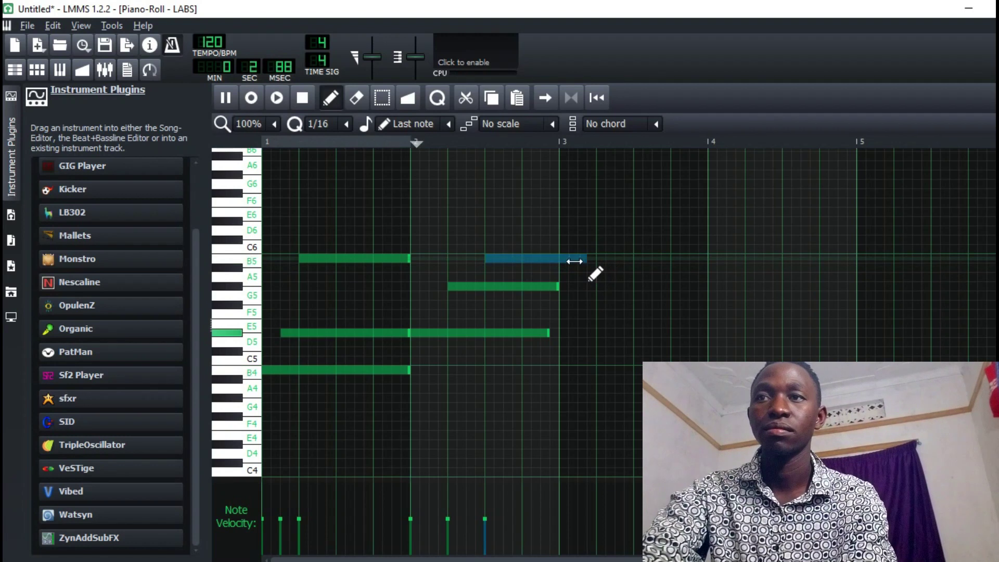
# - Add a short E6 note at the end of bar 2, then copy the phrase to bar 3 and play it
pyautogui.click(552, 221)
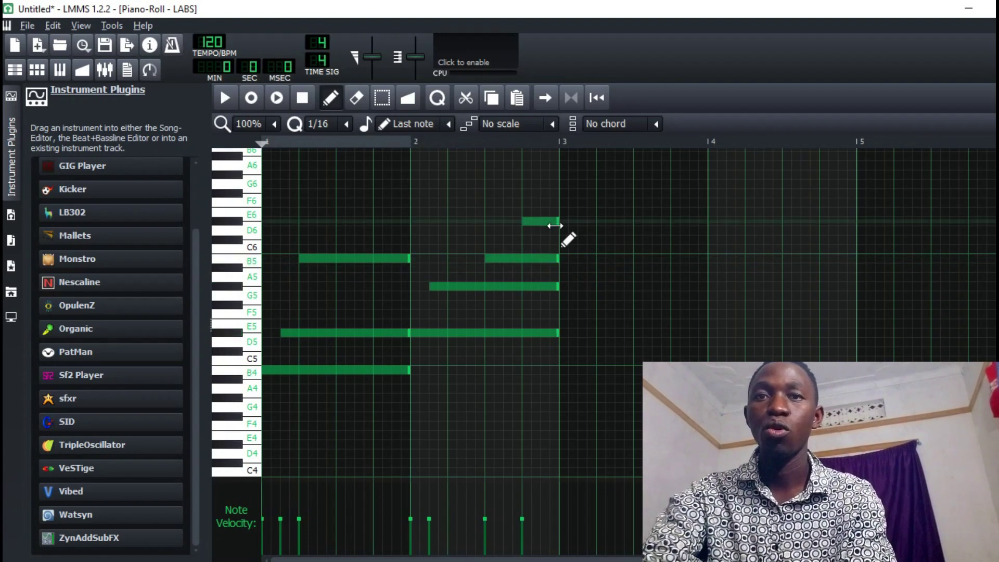
pyautogui.hotkey('ctrl', 'a')
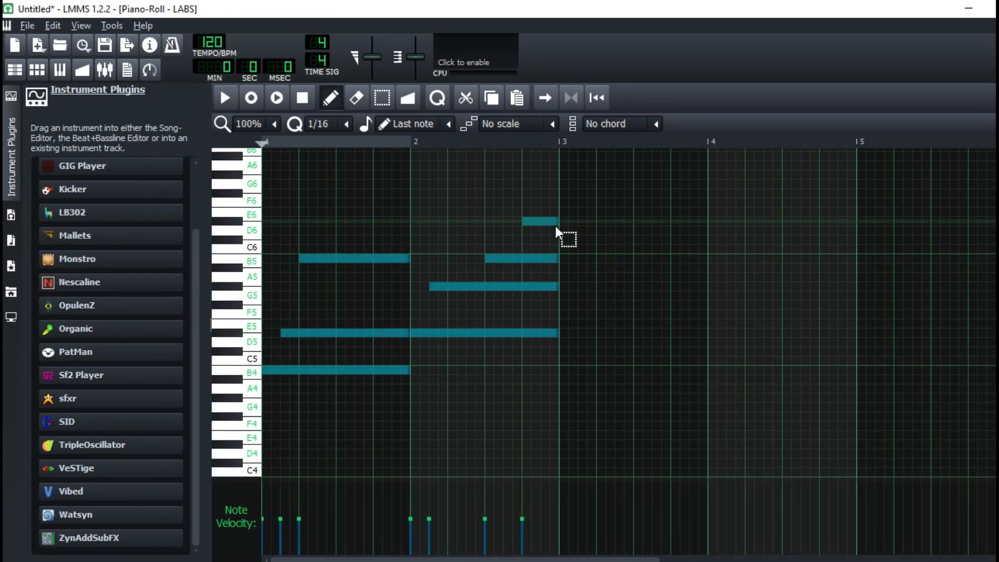
pyautogui.hotkey('ctrl', 'c')
pyautogui.hotkey('ctrl', 'v')
pyautogui.press('space')
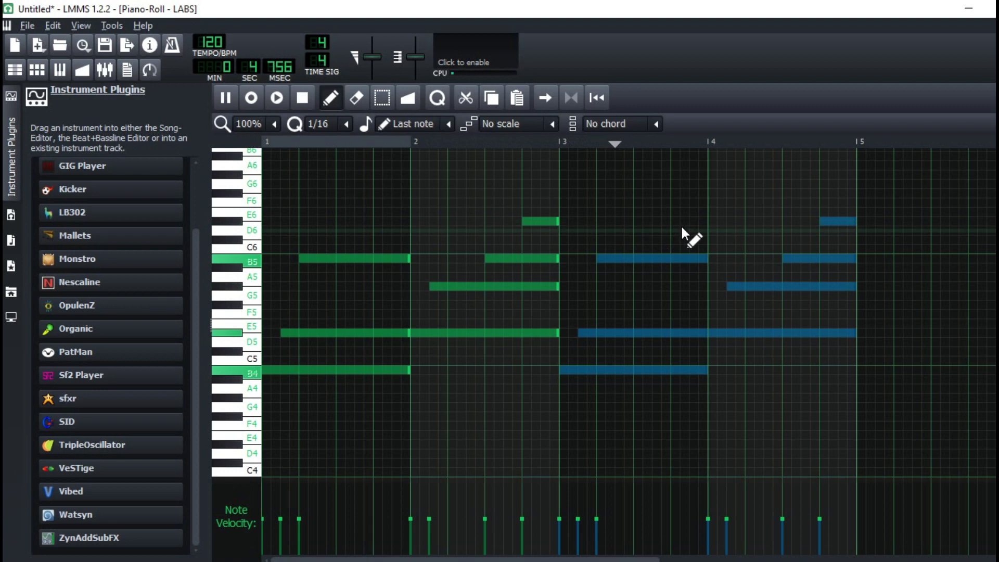
# - Add a short F6 note late in bar 4, stop playback, and select the long E5 note
pyautogui.click(786, 191)
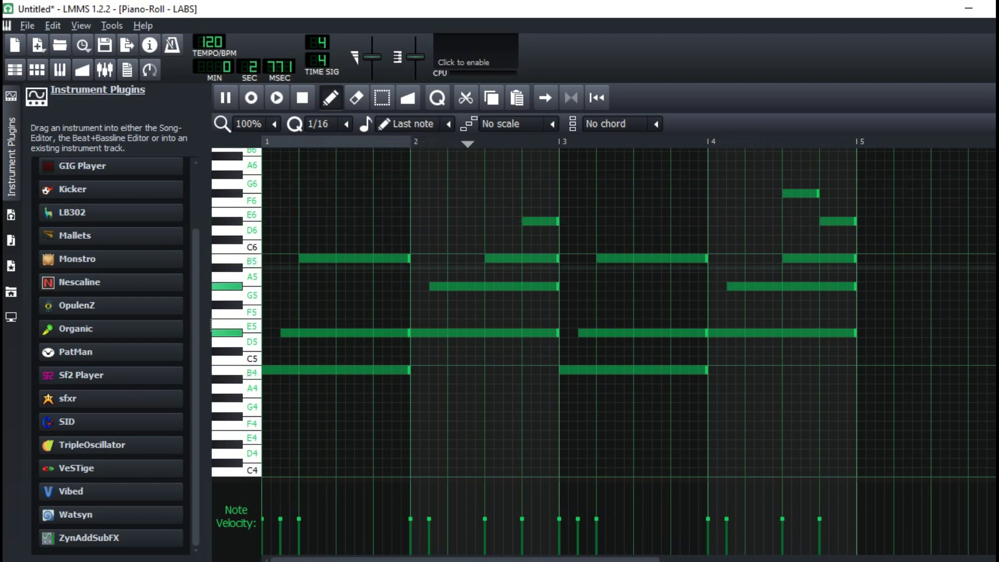
pyautogui.scroll(3, 898, 192)
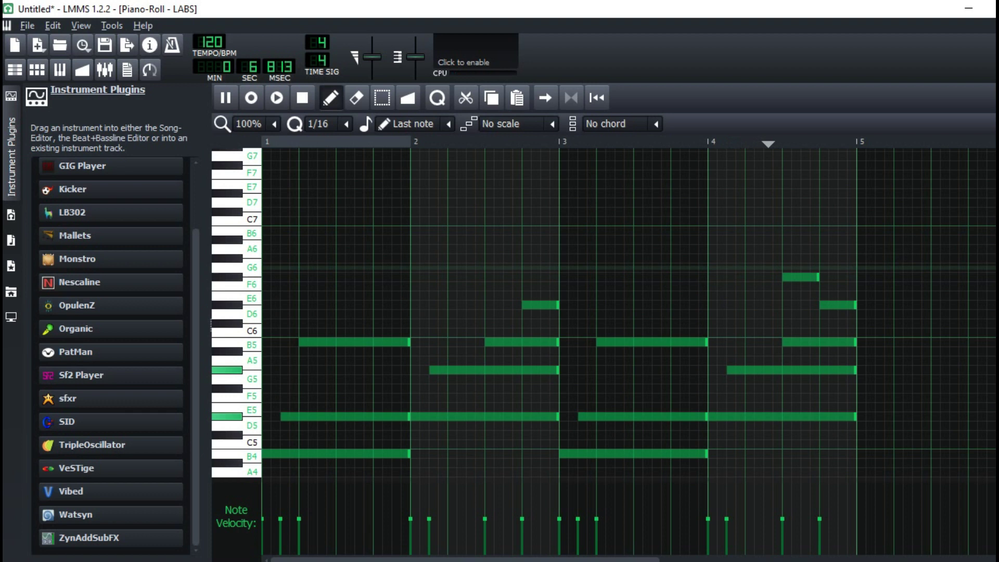
pyautogui.scroll(-3, 894, 250)
pyautogui.scroll(-3, 346, 330)
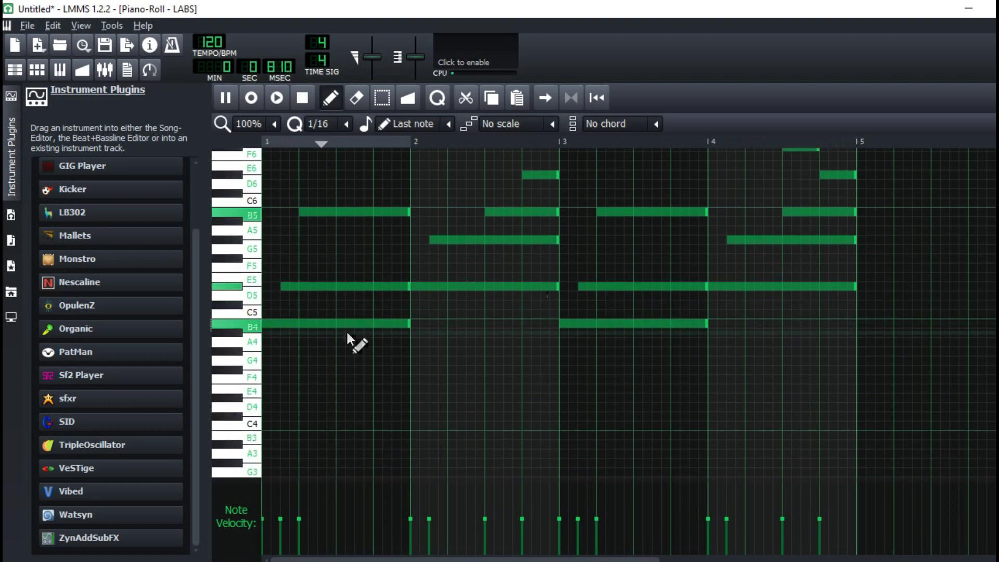
pyautogui.press('space')
pyautogui.click(338, 279)
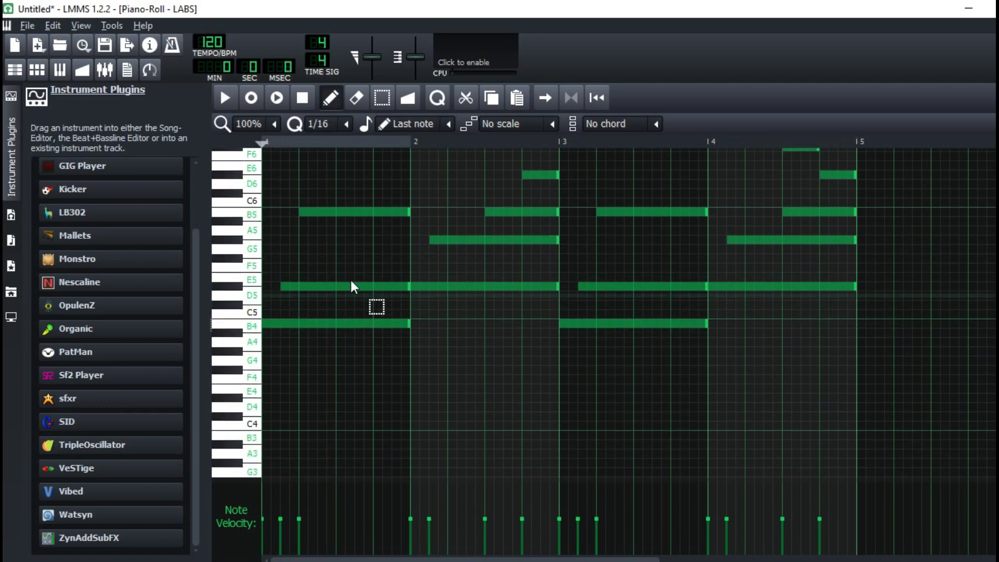
# - Lower the velocities of selected E5, G5 and B5 notes, with the B5 notes at 74%
pyautogui.keyDown('ctrl'); pyautogui.click(640, 286); pyautogui.keyUp('ctrl')
pyautogui.keyDown('ctrl'); pyautogui.click(780, 239); pyautogui.keyUp('ctrl')
pyautogui.moveTo(594, 520); pyautogui.dragTo(594, 534)
pyautogui.moveTo(464, 217); pyautogui.dragTo(753, 210)
pyautogui.moveTo(486, 519); pyautogui.dragTo(485, 525)
# - Play the melody back to hear the softer notes
pyautogui.press('space')
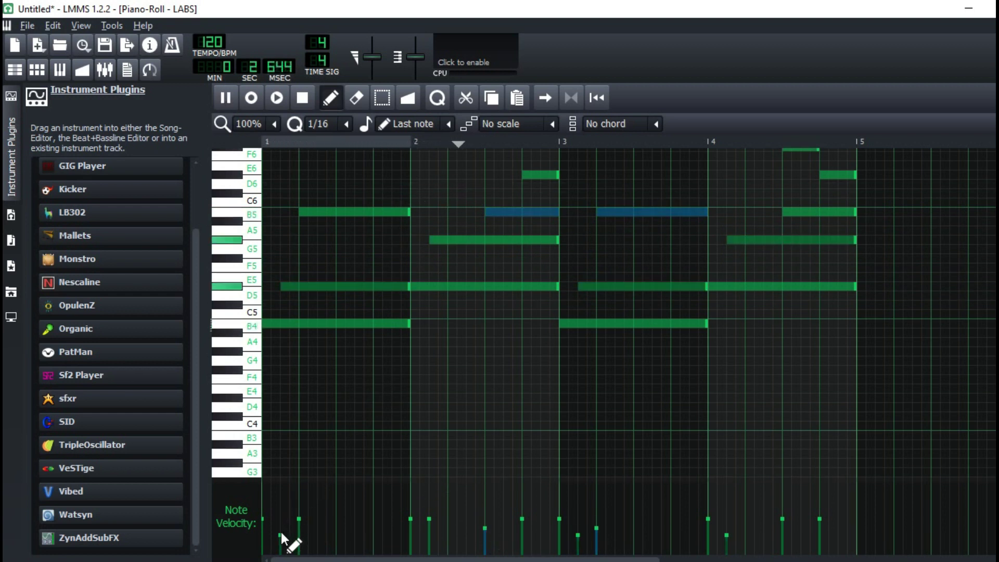
pyautogui.moveTo(281, 529)
pyautogui.scroll(4, 281, 526)
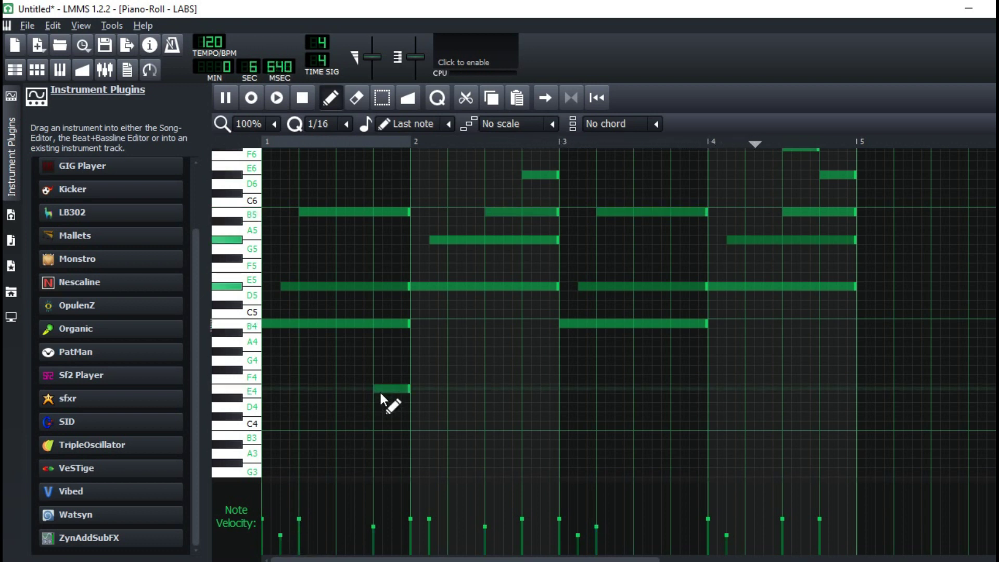
pyautogui.scroll(3, 279, 524)
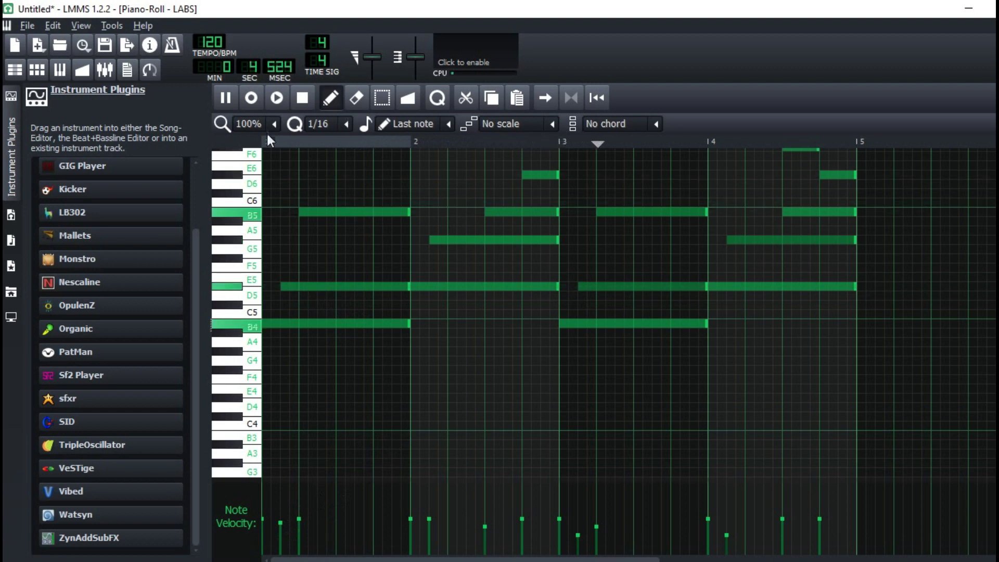
pyautogui.scroll(-1, 258, 128)
# - Set note snapping to 1/64, try nudging the first E5 note, then undo the nudge
pyautogui.click(339, 123)
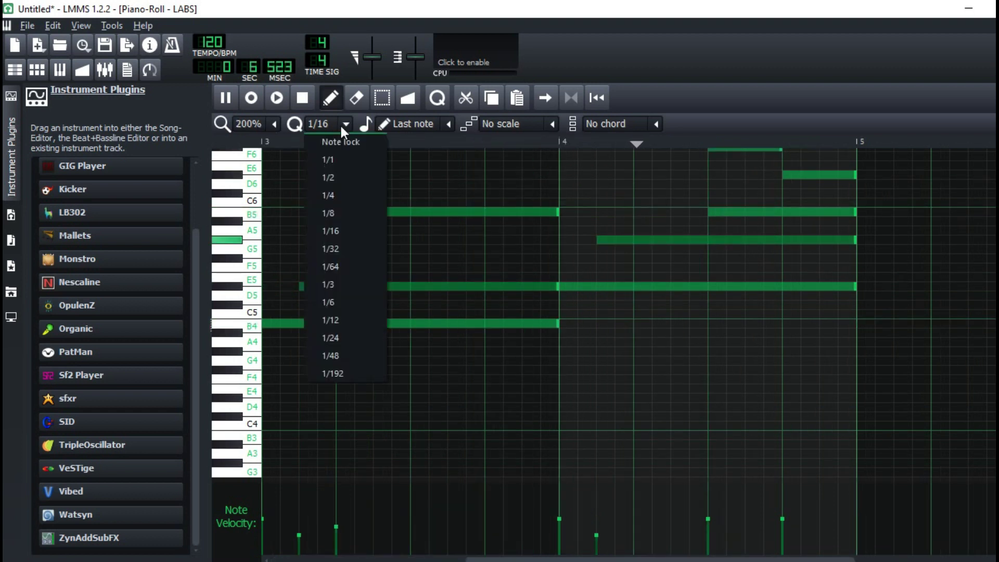
pyautogui.click(339, 265)
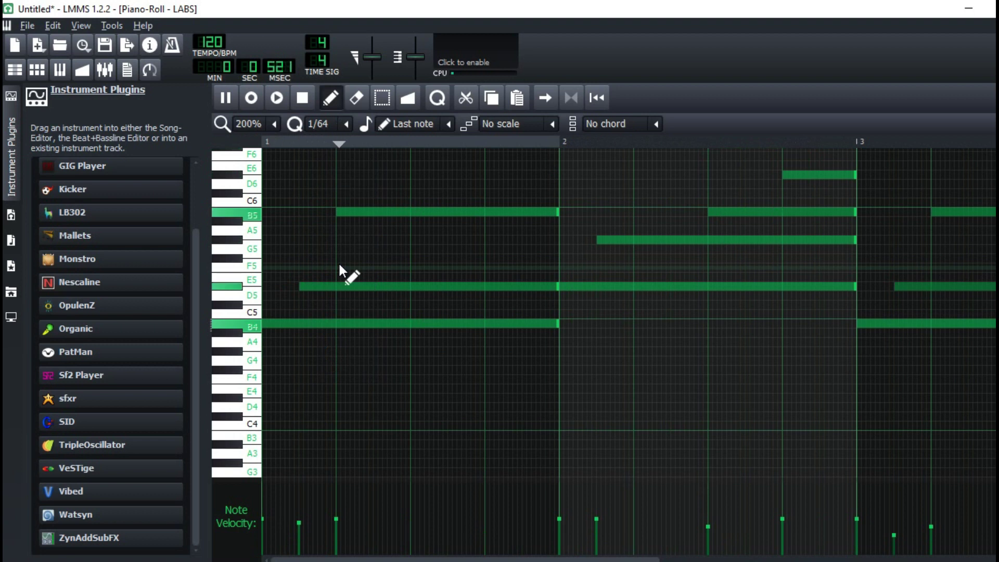
pyautogui.press('space')
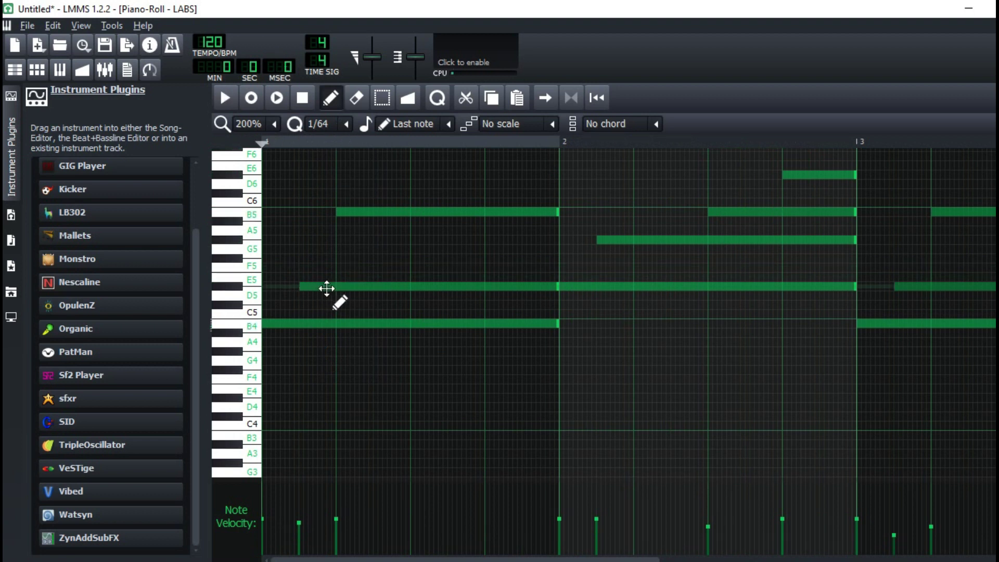
pyautogui.moveTo(332, 287); pyautogui.dragTo(336, 287)
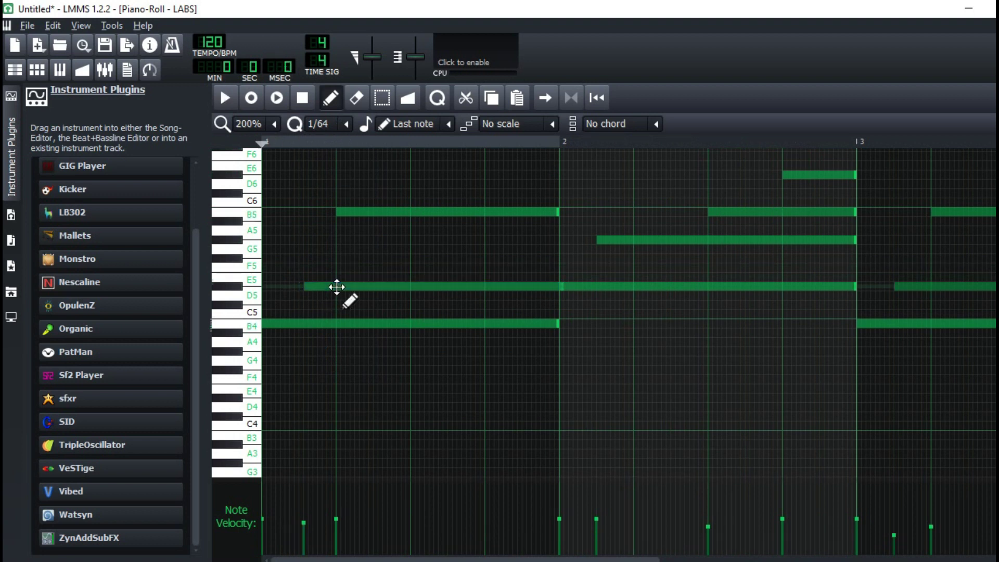
pyautogui.press('space')
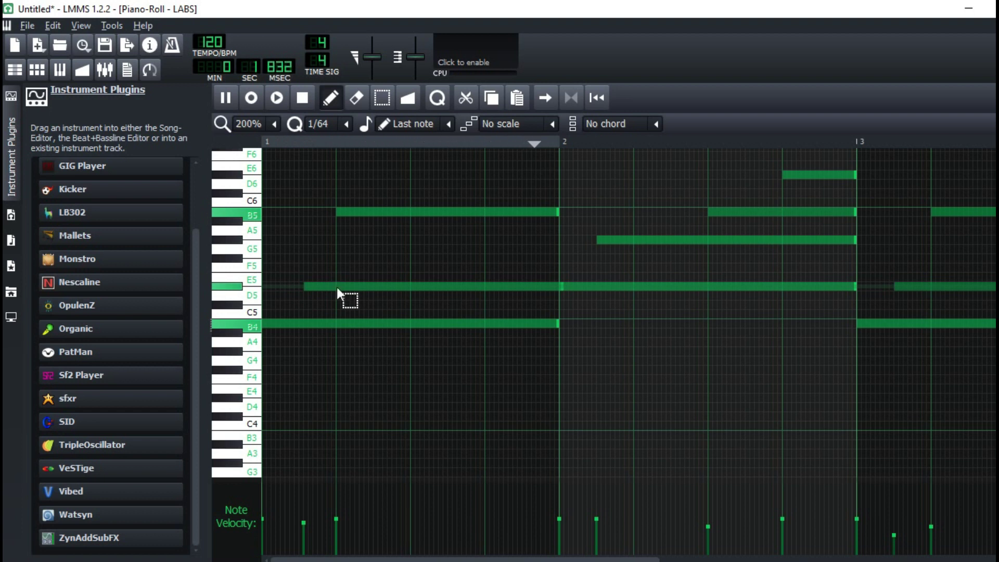
pyautogui.hotkey('ctrl', 'z')
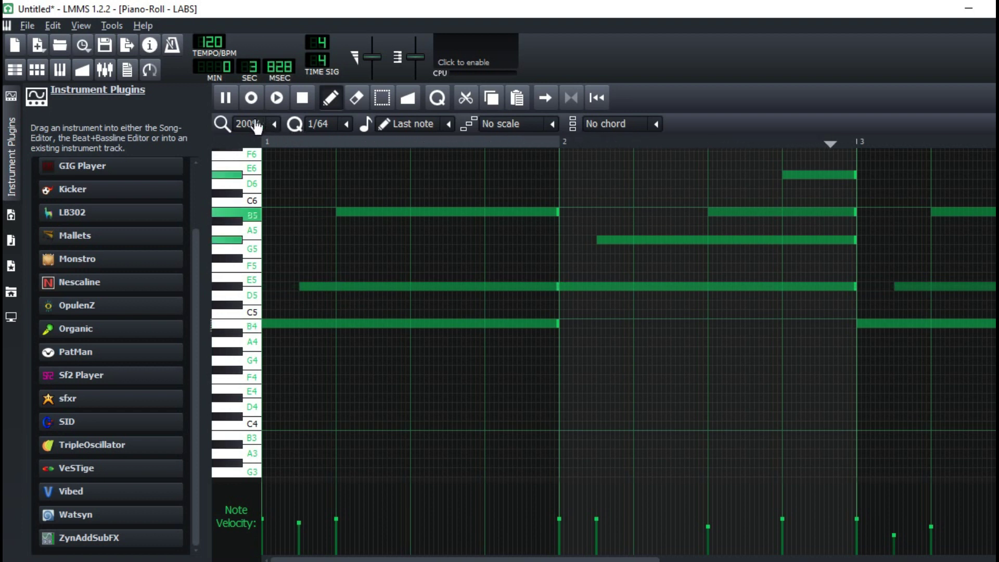
# - Set note snapping back to 1/16, stop playback, and close the Piano-Roll
pyautogui.scroll(1, 255, 125)
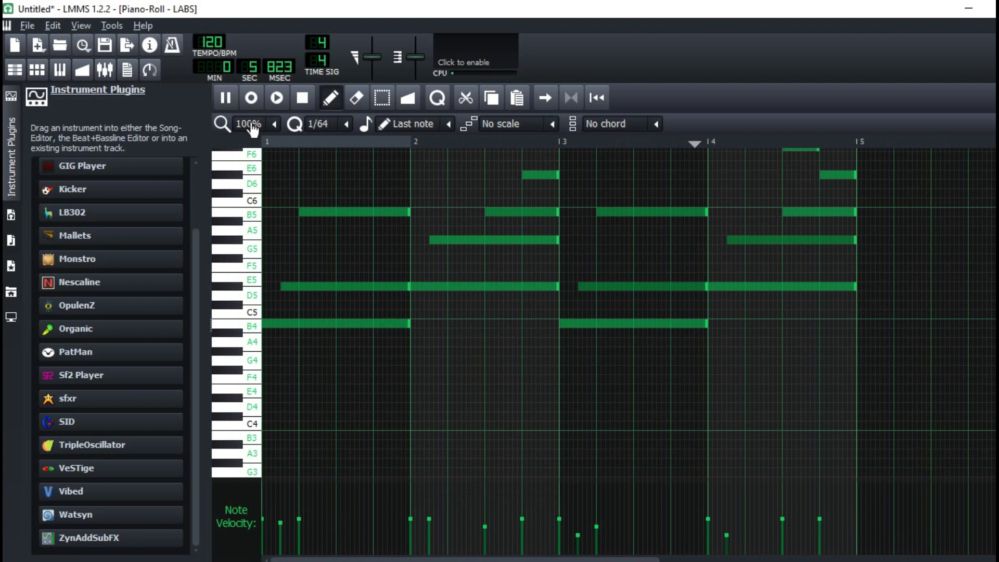
pyautogui.scroll(-1, 318, 127)
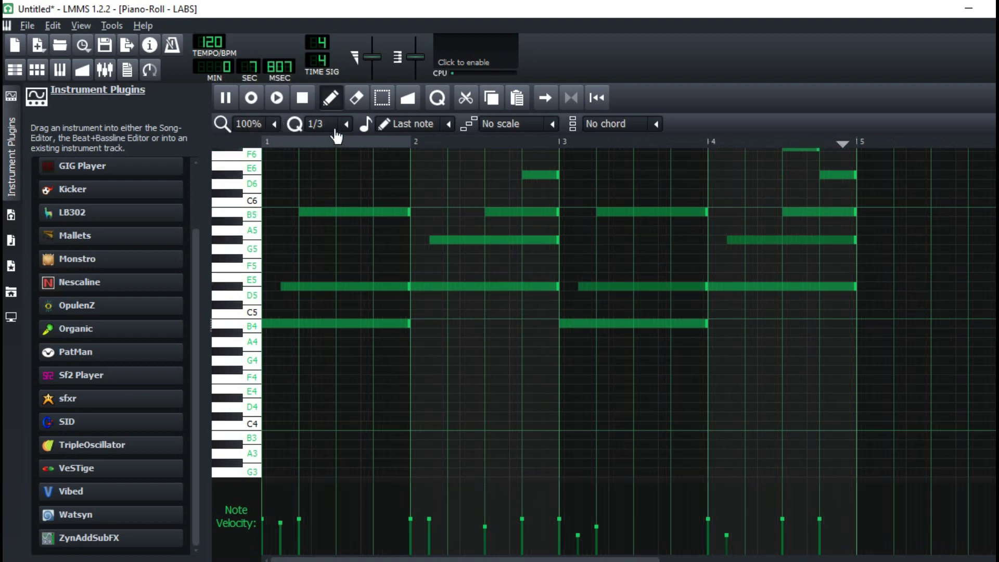
pyautogui.click(347, 125)
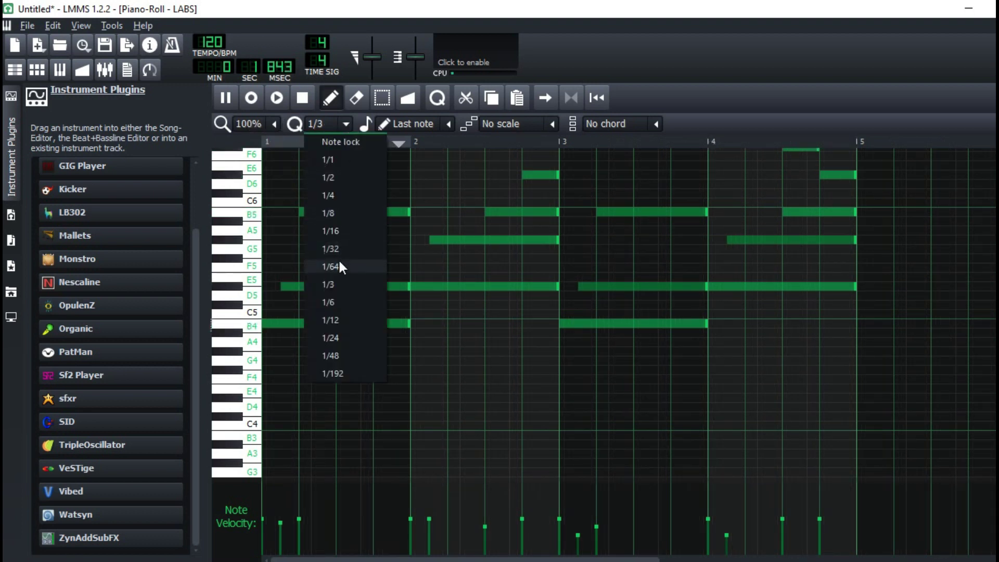
pyautogui.click(338, 226)
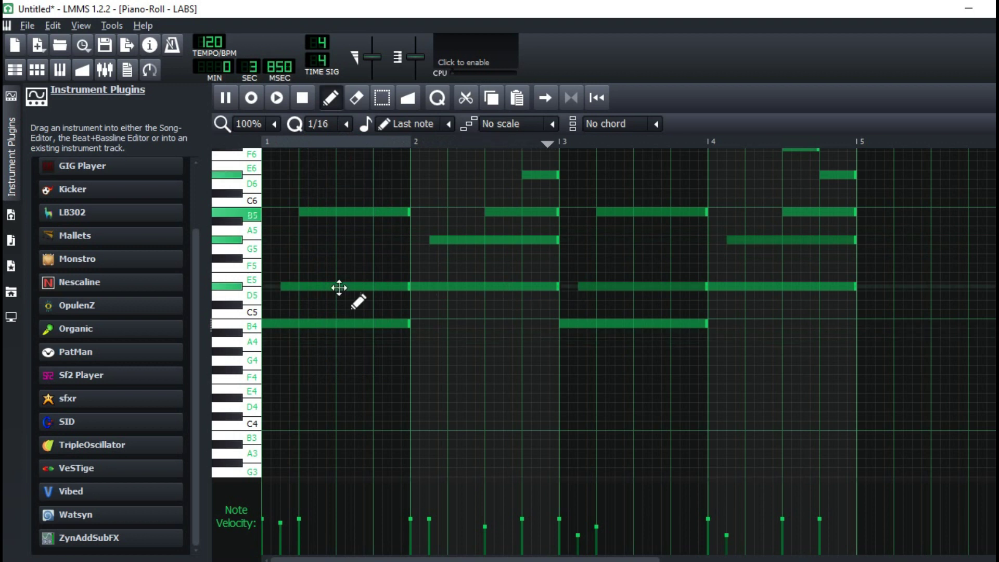
pyautogui.press('space')
pyautogui.press('space')
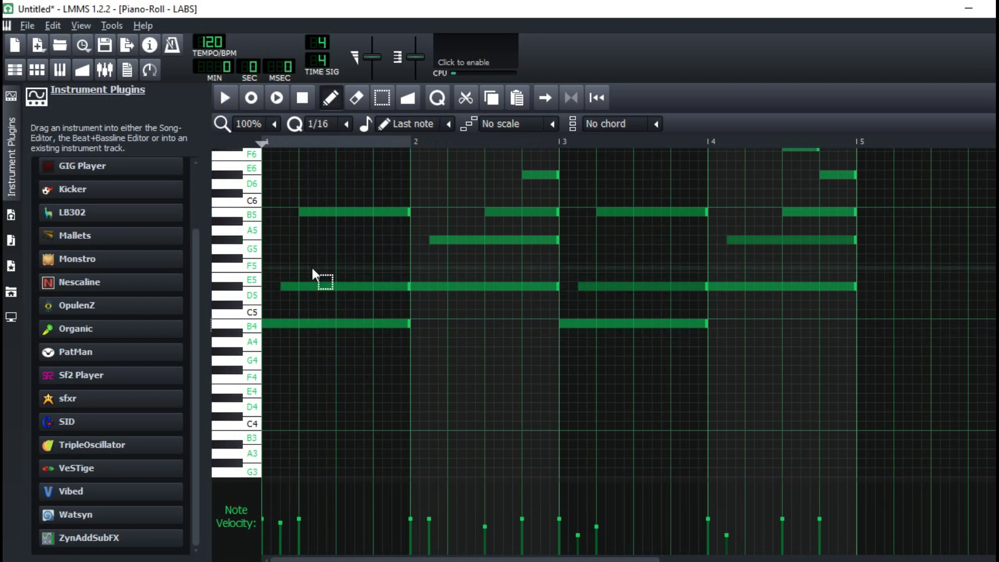
pyautogui.press('F7')
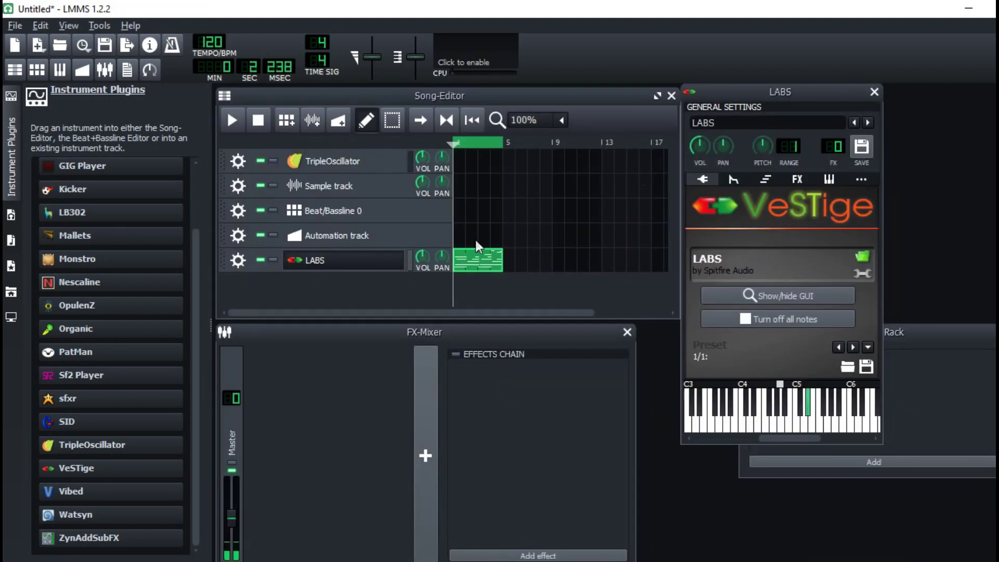
# - In the LABS interface, turn the main dial nearly full, then move the second slider to 71% and back to 0%
pyautogui.click(779, 296)
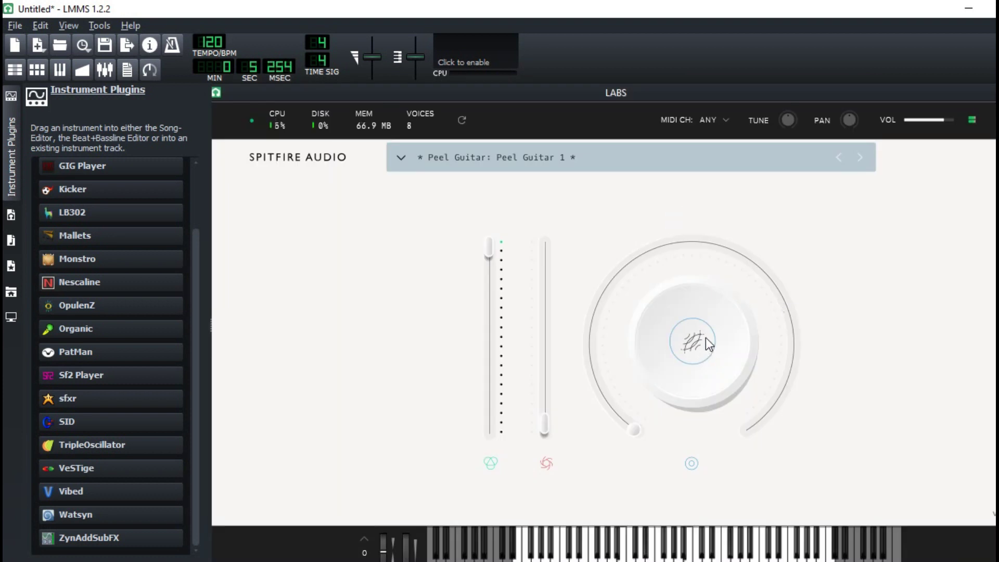
pyautogui.moveTo(709, 343)
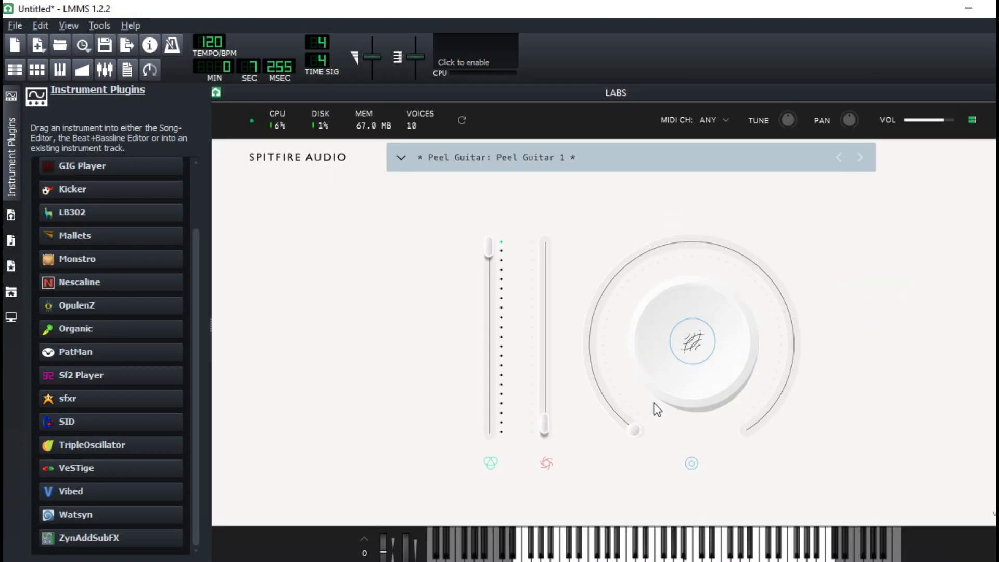
pyautogui.moveTo(634, 429); pyautogui.dragTo(622, 317)
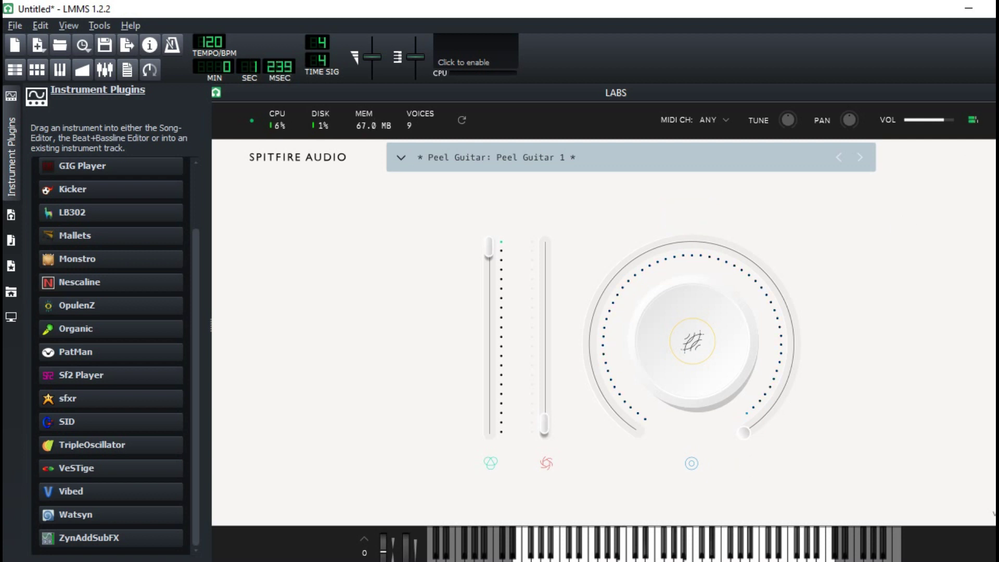
pyautogui.moveTo(544, 428); pyautogui.dragTo(562, 296)
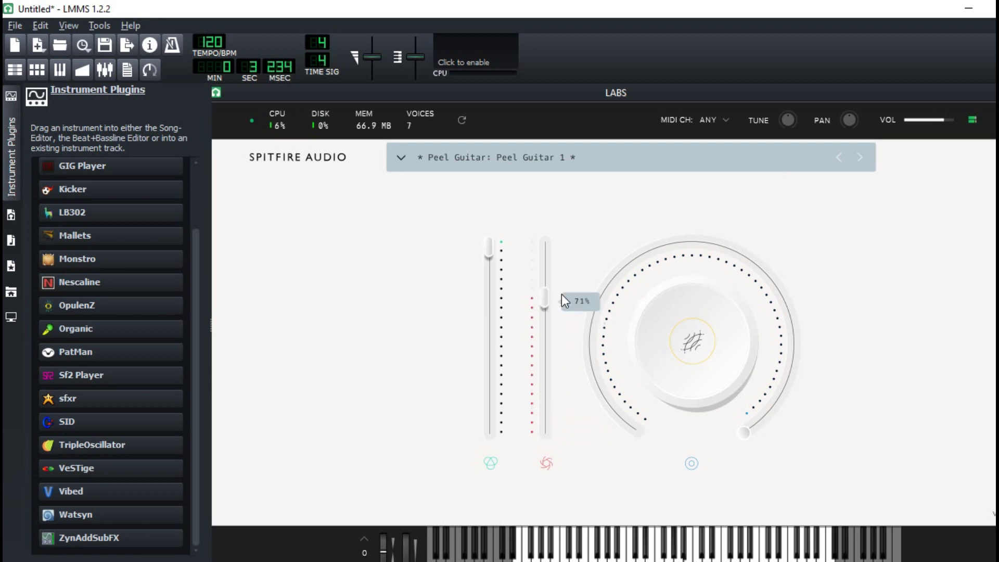
pyautogui.moveTo(562, 247); pyautogui.dragTo(551, 478)
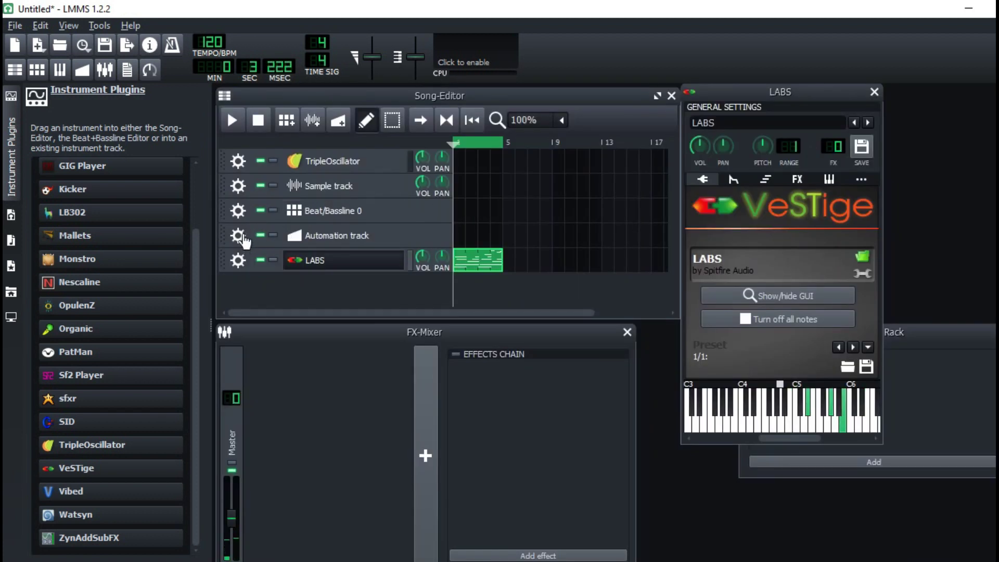
# - Delete the Automation, Beat/Bassline 0 and TripleOscillator tracks
pyautogui.click(240, 237)
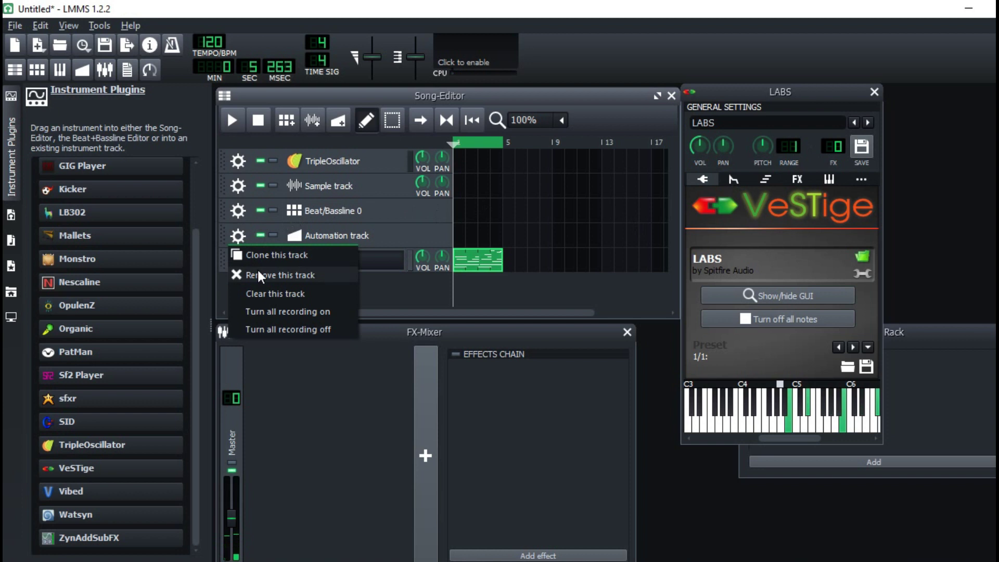
pyautogui.click(258, 274)
pyautogui.click(238, 211)
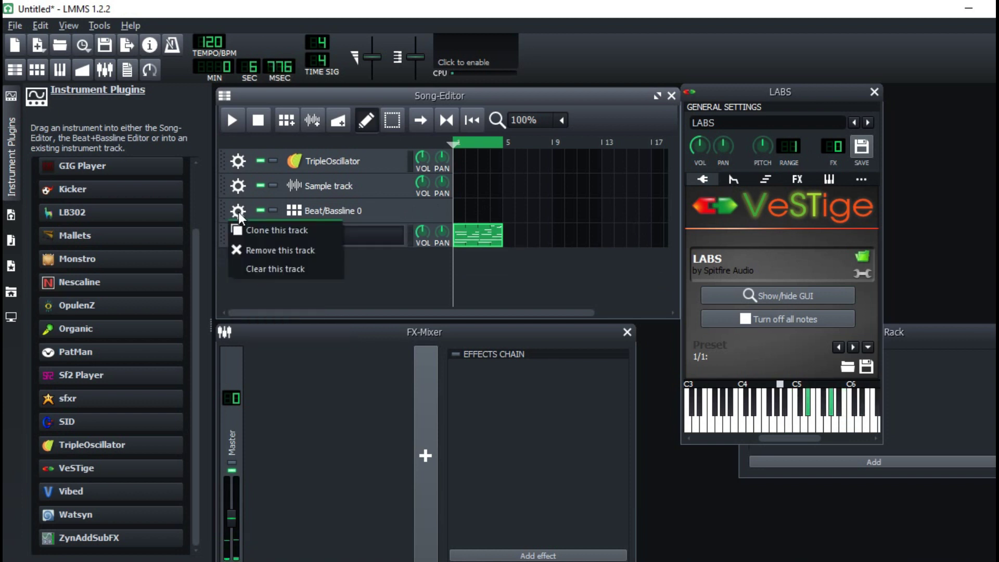
pyautogui.click(252, 249)
pyautogui.click(238, 161)
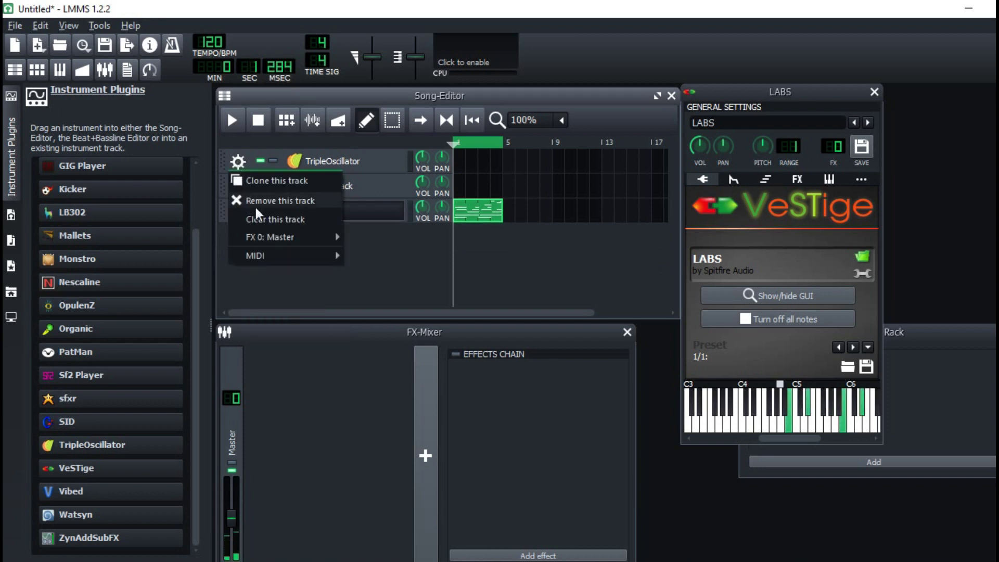
pyautogui.click(255, 203)
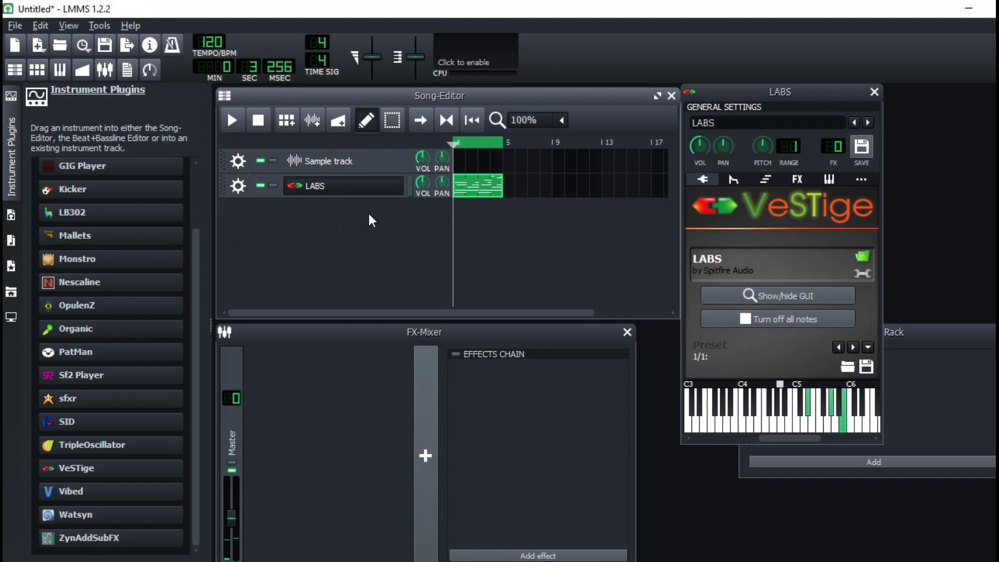
# - Close the LABS window, add a second LABS clip at bars 5–9, and extend the loop to bars 1–9
pyautogui.click(363, 189)
pyautogui.click(516, 193)
pyautogui.rightClick(552, 144)
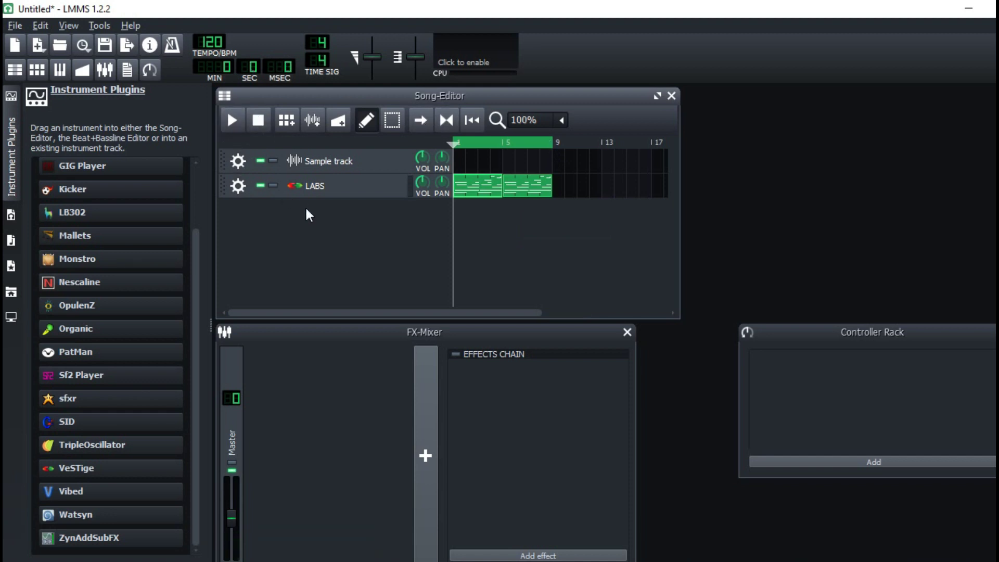
pyautogui.click(246, 189)
# - Clone the LABS track, then move a melody note to E6, nudge it earlier, and raise its velocity to 100%
pyautogui.click(257, 199)
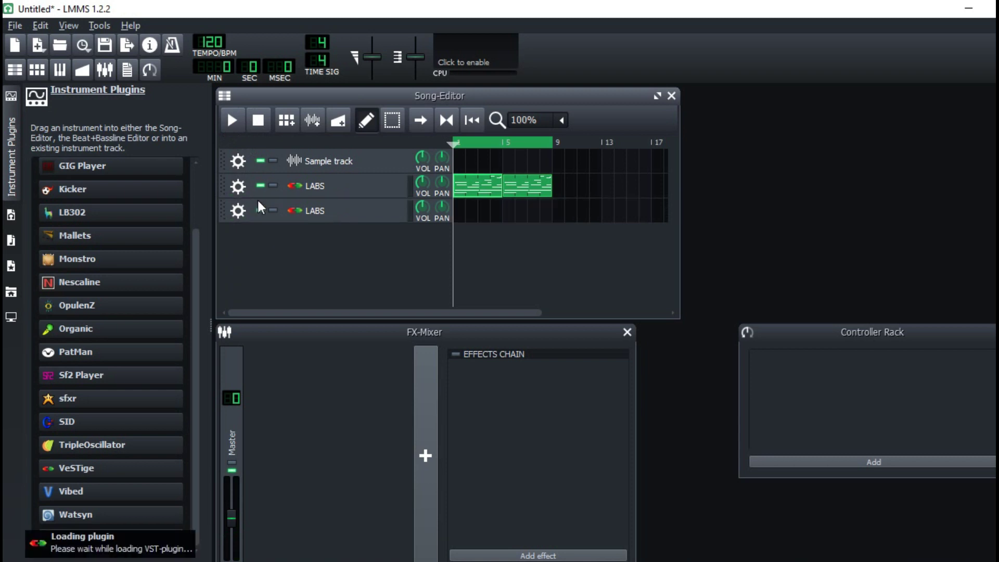
pyautogui.doubleClick(477, 186)
pyautogui.moveTo(507, 251); pyautogui.dragTo(506, 213)
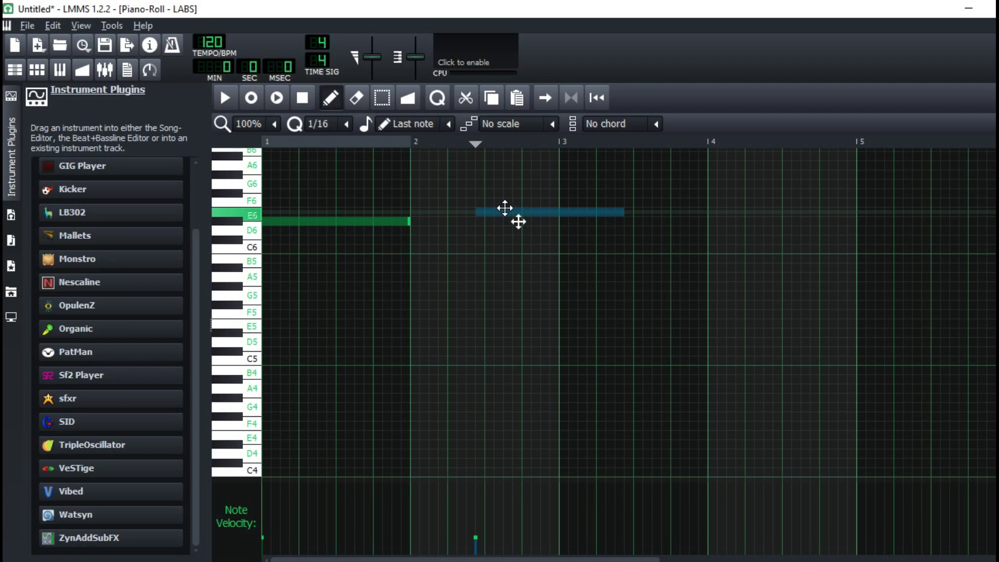
pyautogui.moveTo(504, 208); pyautogui.dragTo(505, 209)
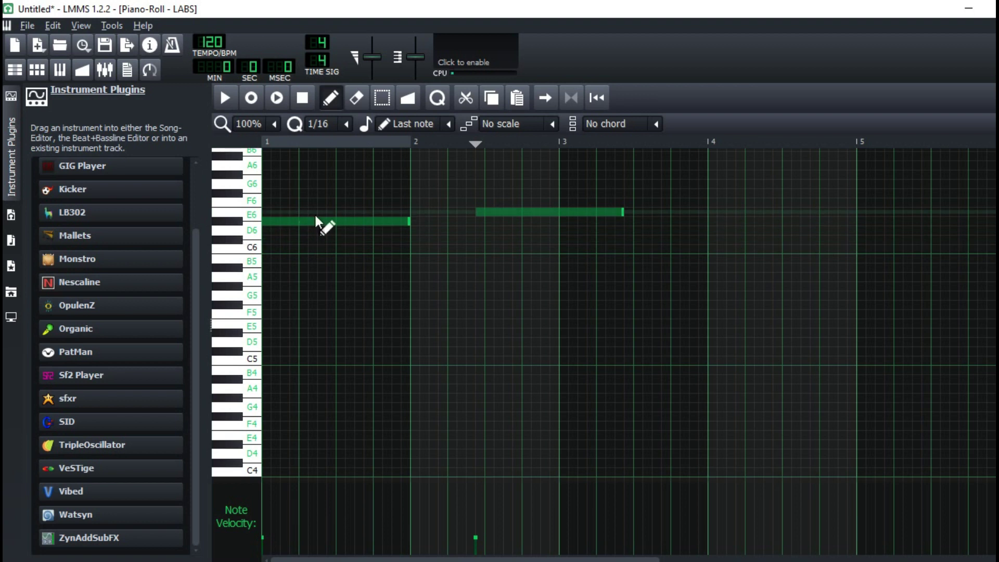
pyautogui.moveTo(499, 209); pyautogui.dragTo(490, 210)
pyautogui.moveTo(467, 535); pyautogui.dragTo(466, 517)
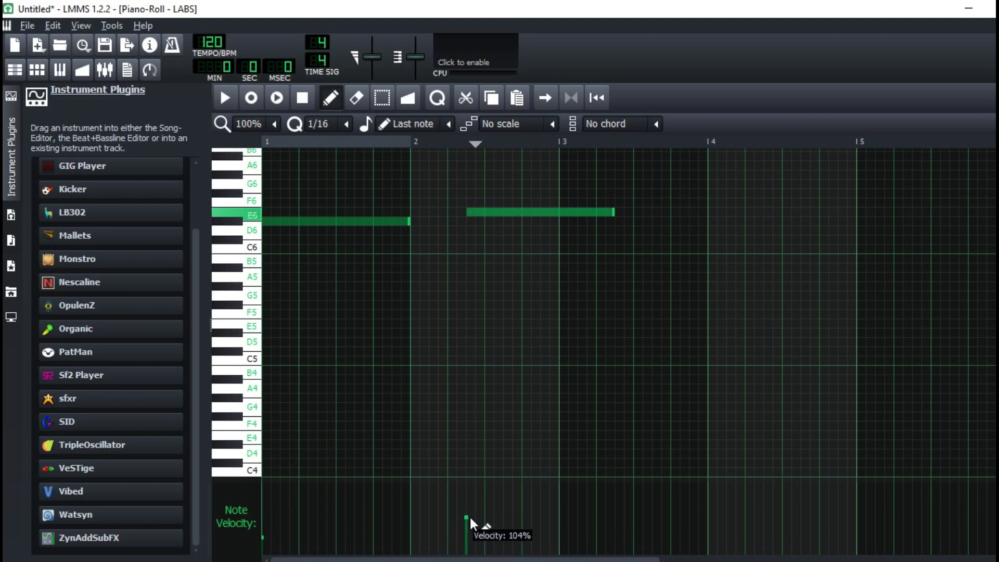
# - Play the pattern, lower the first note's velocity to about 70%, and open the second LABS track's pattern
pyautogui.click(278, 105)
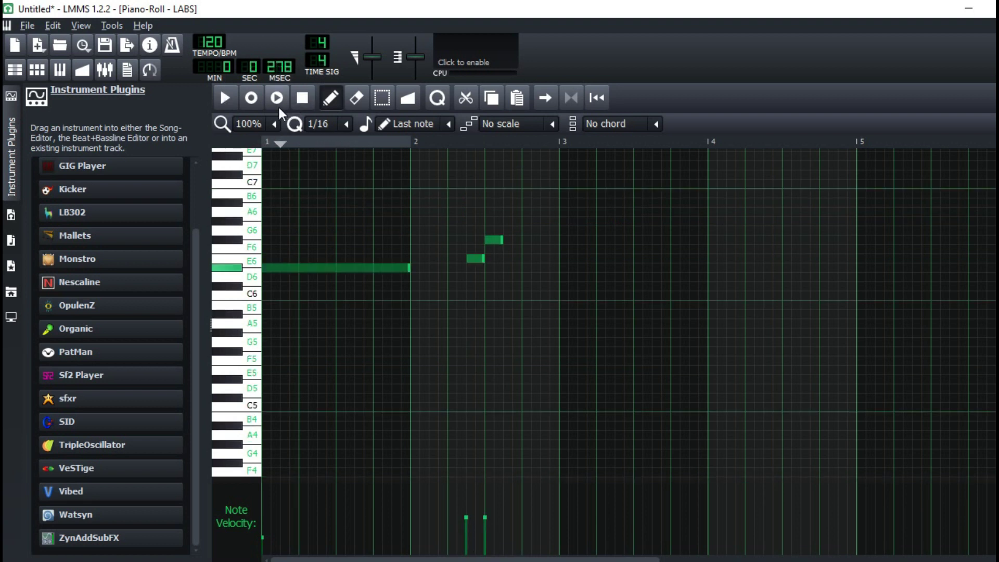
pyautogui.moveTo(462, 517); pyautogui.dragTo(463, 526)
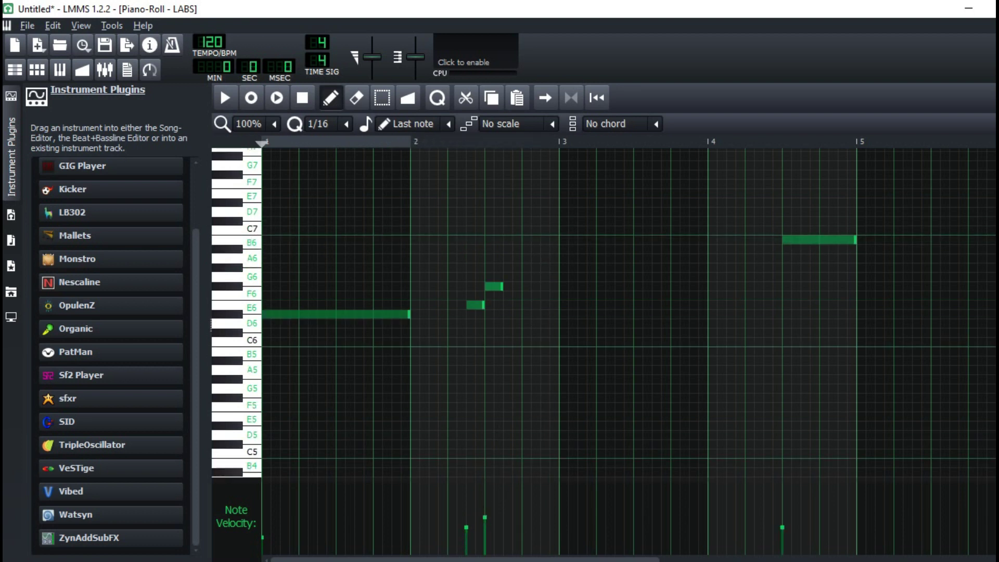
pyautogui.press('F7')
pyautogui.doubleClick(508, 211)
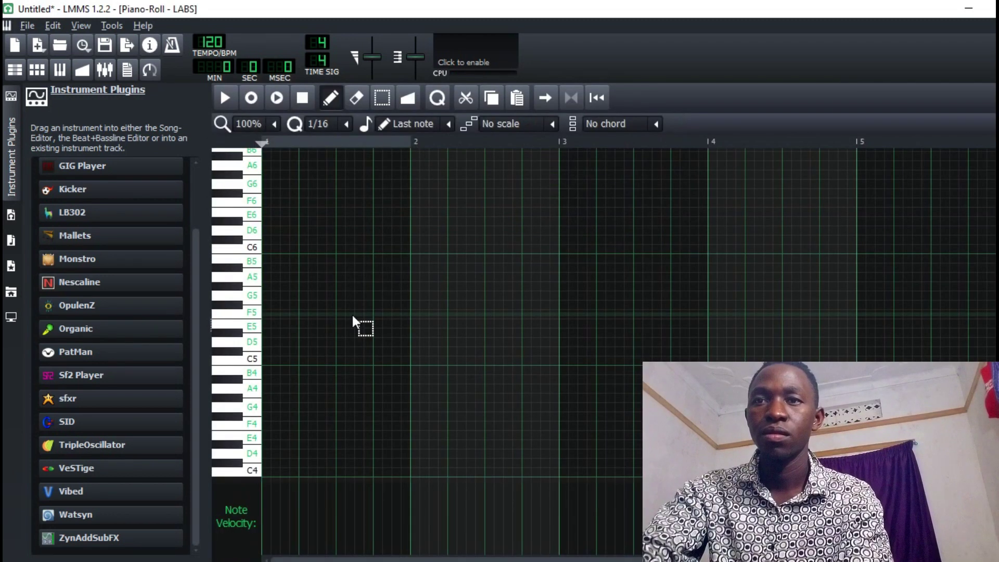
# - Paste the copied notes, shift them up an octave, and play the phrase back
pyautogui.hotkey('ctrl', 'v')
pyautogui.hotkey('ctrl', 'Up')
pyautogui.press('space')
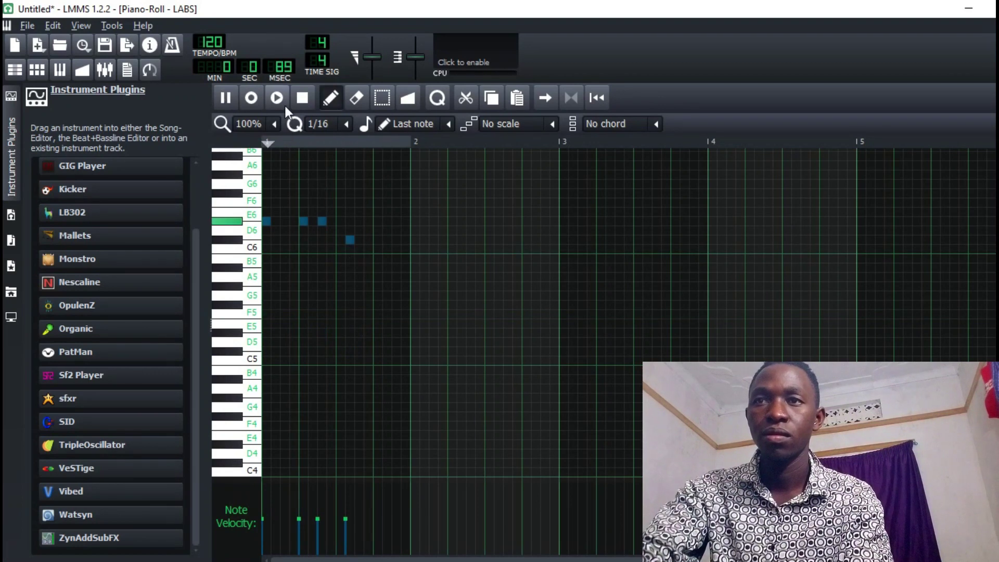
pyautogui.press('space')
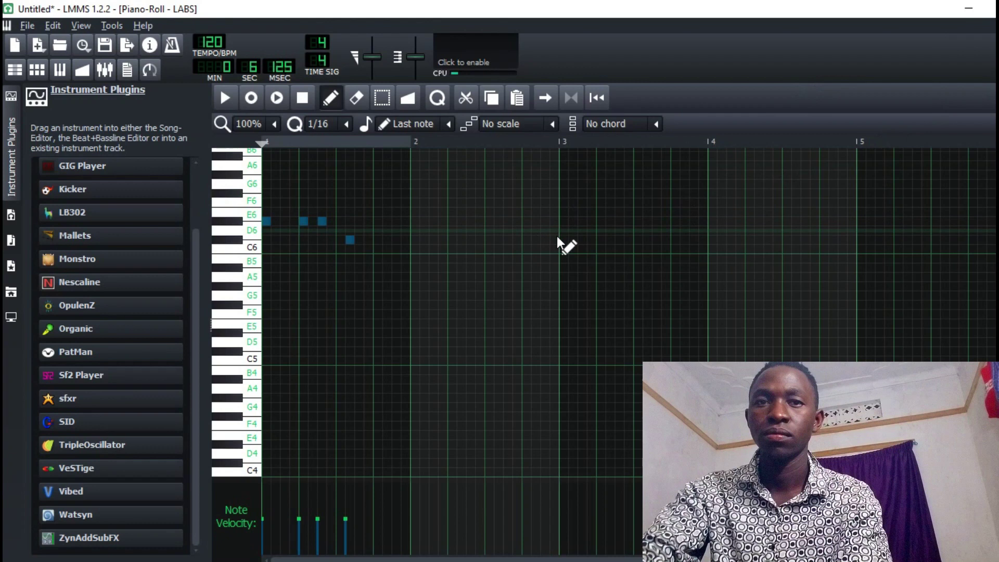
# - Add a long B5 note right after the phrase, then copy and paste the whole phrase
pyautogui.click(563, 258)
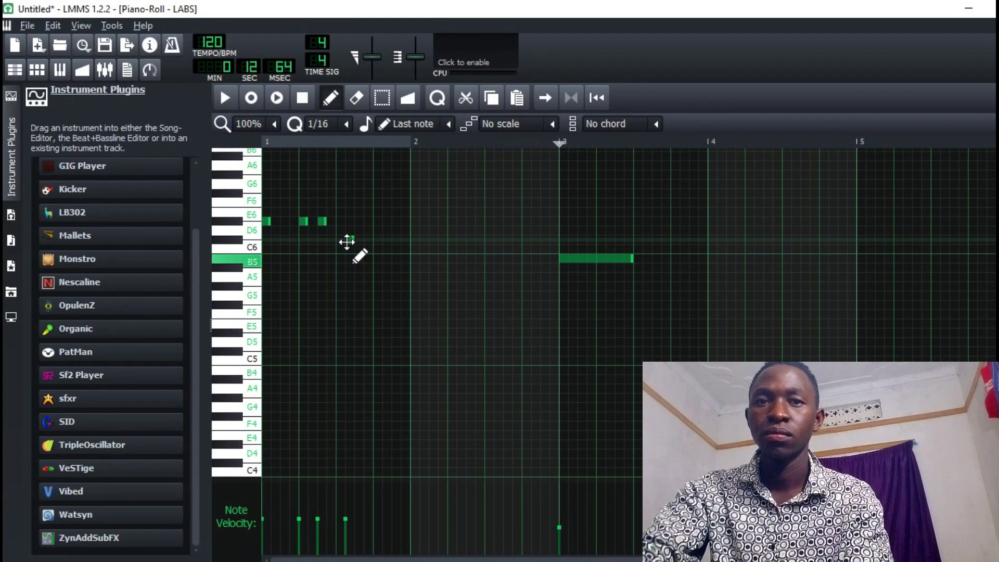
pyautogui.moveTo(339, 241); pyautogui.dragTo(332, 242)
pyautogui.click(377, 258)
pyautogui.hotkey('ctrl', 'a')
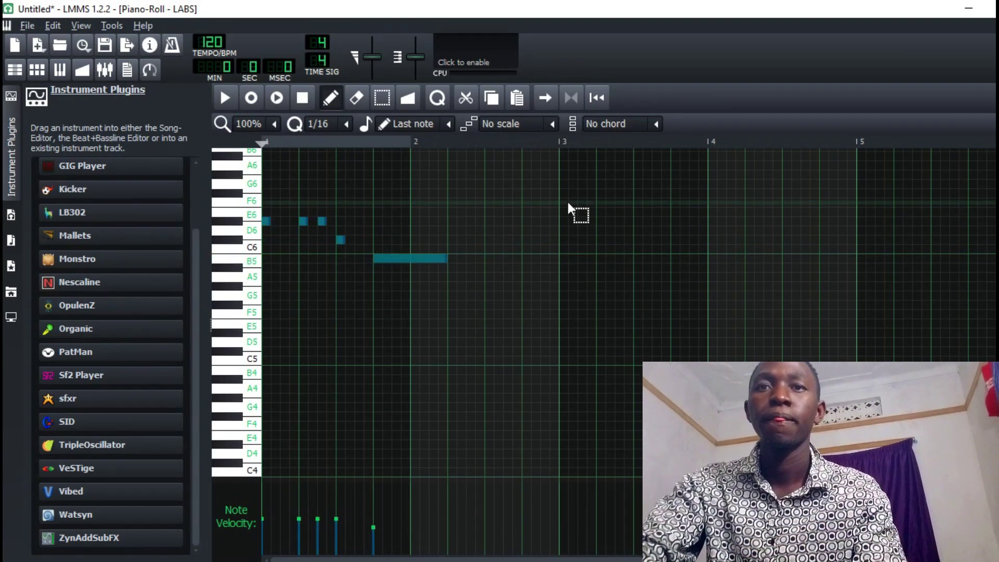
pyautogui.hotkey('ctrl', 'c')
pyautogui.hotkey('ctrl', 'v')
pyautogui.press('space')
pyautogui.press('space')
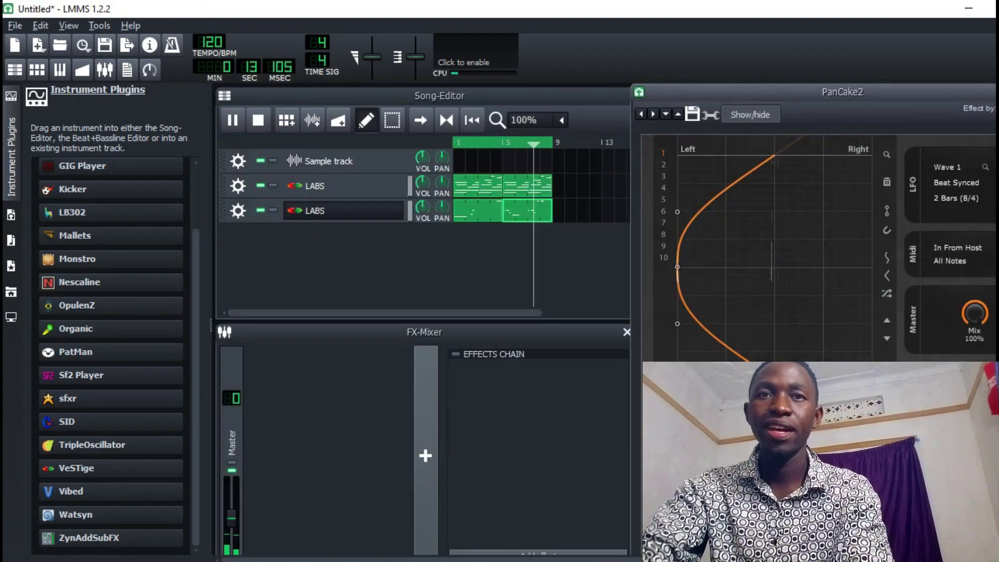
# - Close the PanCake2 and LABS windows and solo the first LABS track
pyautogui.click(750, 114)
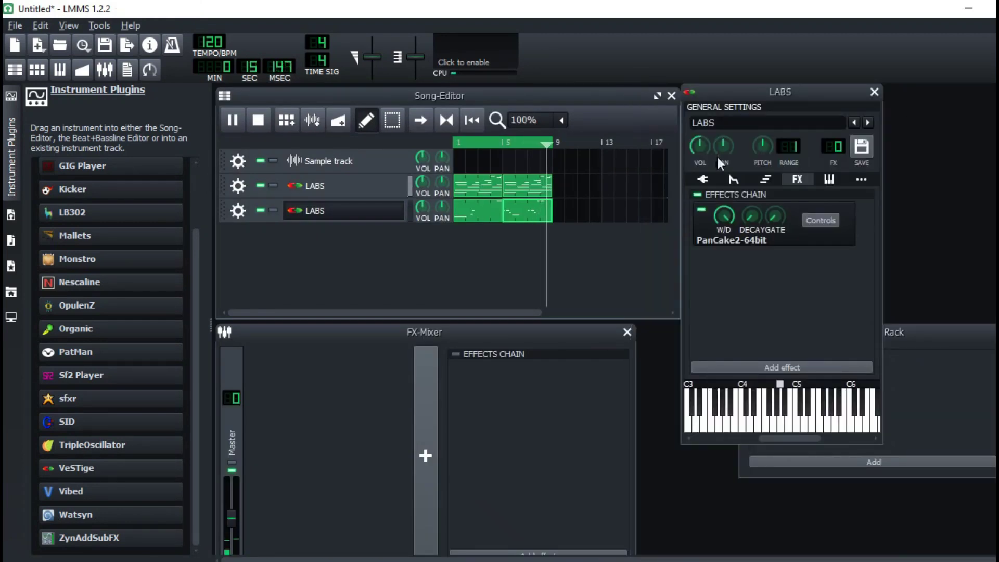
pyautogui.click(874, 91)
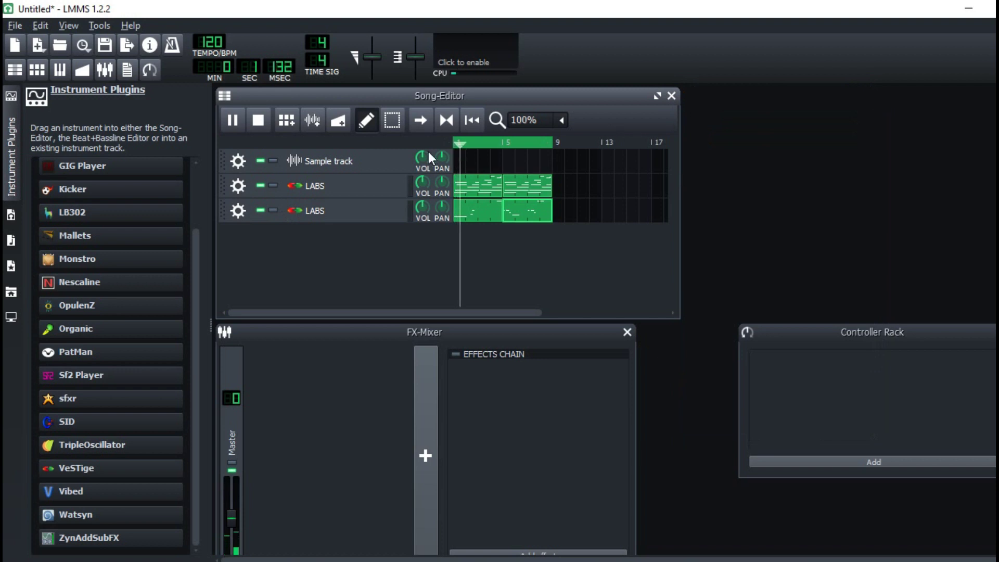
pyautogui.click(273, 186)
# - Add Valve saturation to the first LABS track's instrument effects chain, found by searching 'sa'
pyautogui.click(355, 192)
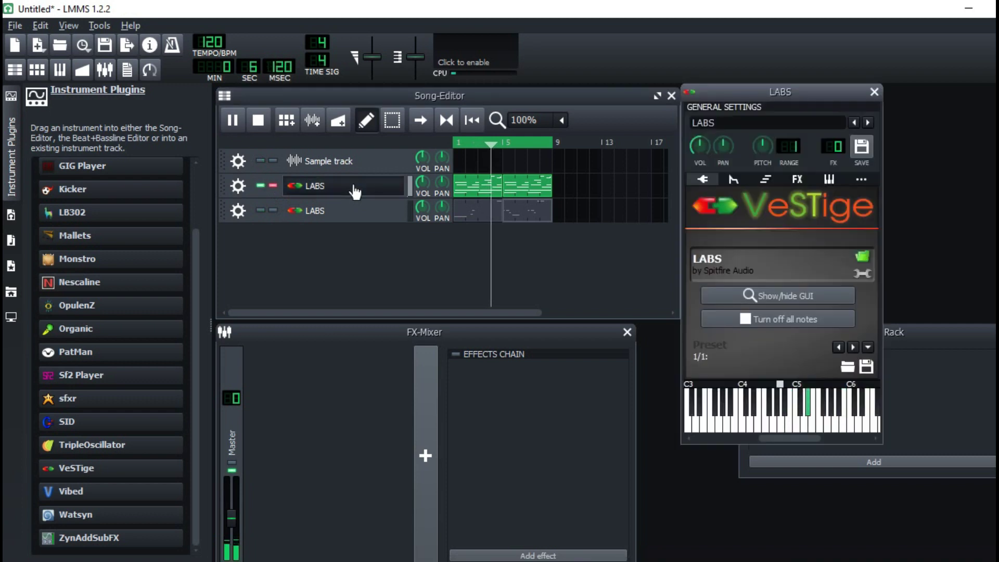
pyautogui.click(805, 178)
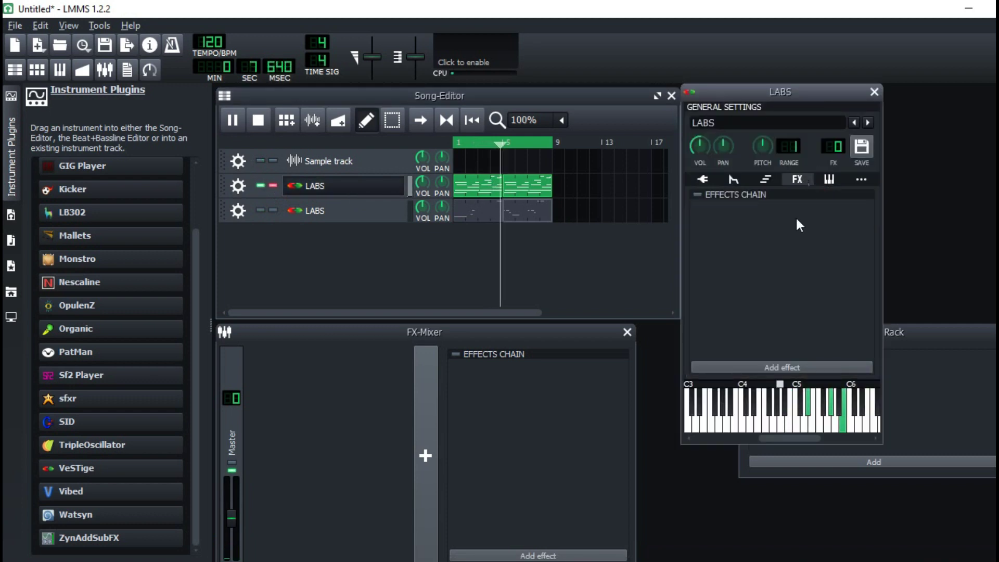
pyautogui.click(804, 367)
pyautogui.write('sa')
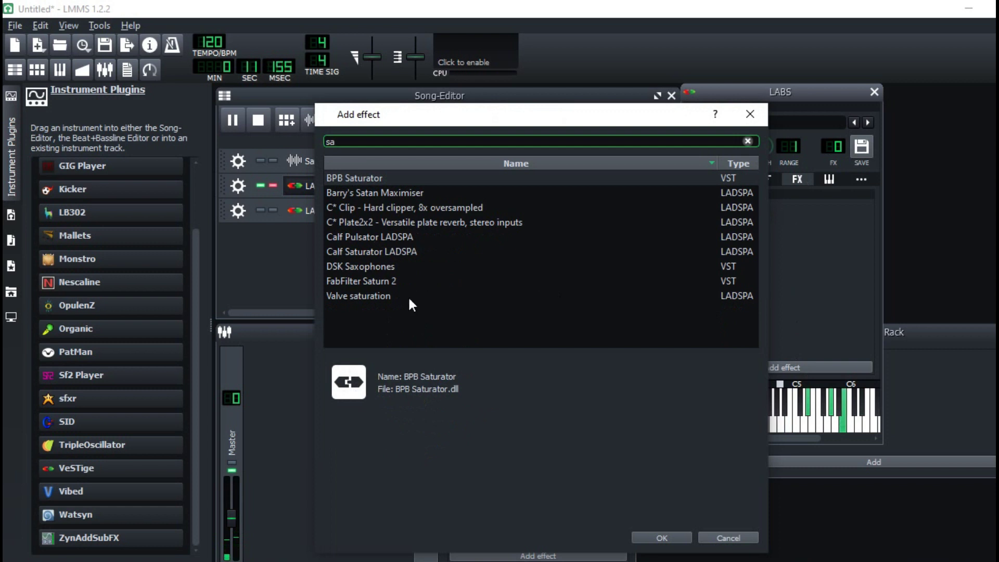
pyautogui.doubleClick(379, 296)
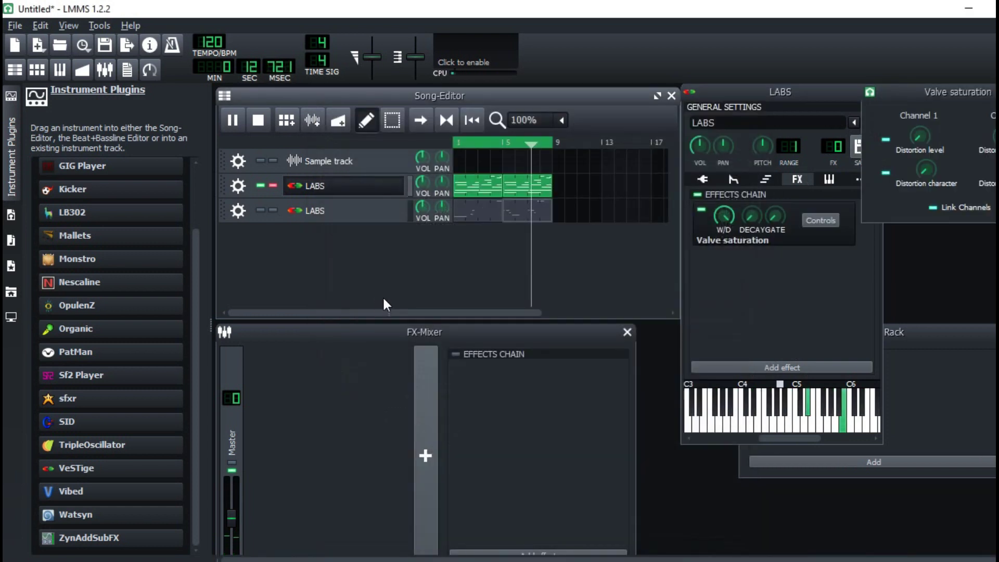
# - Turn off solo and close the LABS instrument window
pyautogui.click(273, 186)
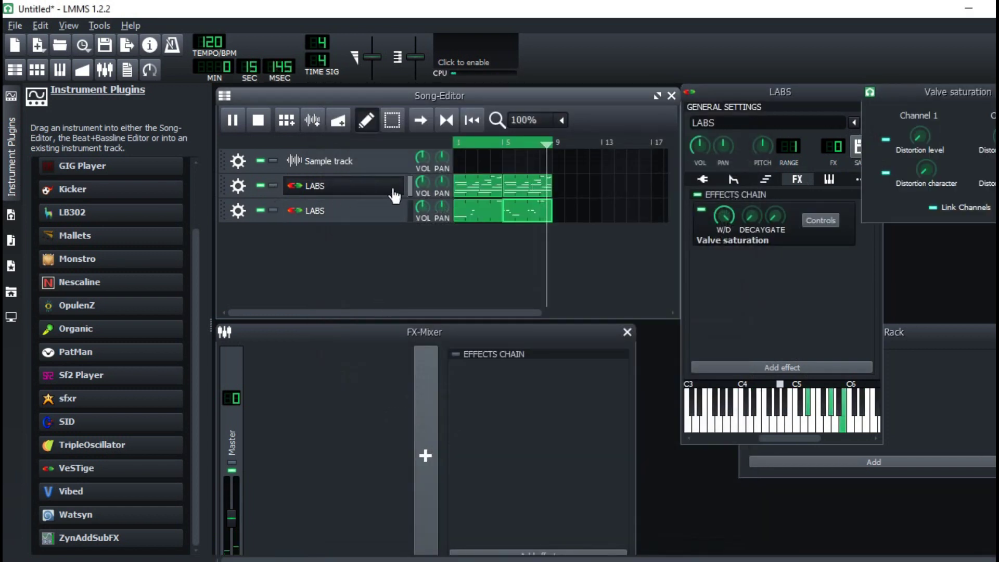
pyautogui.click(363, 195)
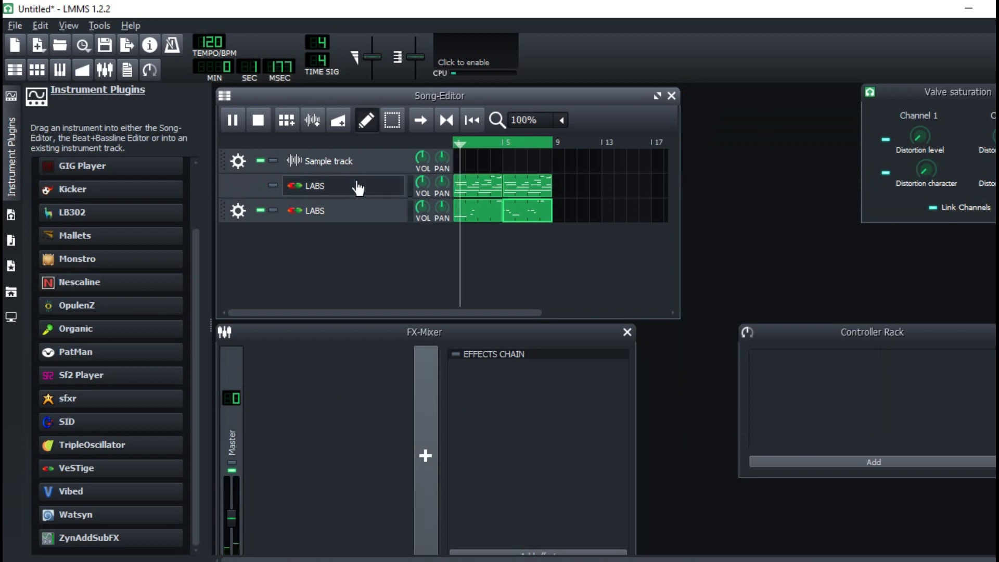
pyautogui.click(367, 188)
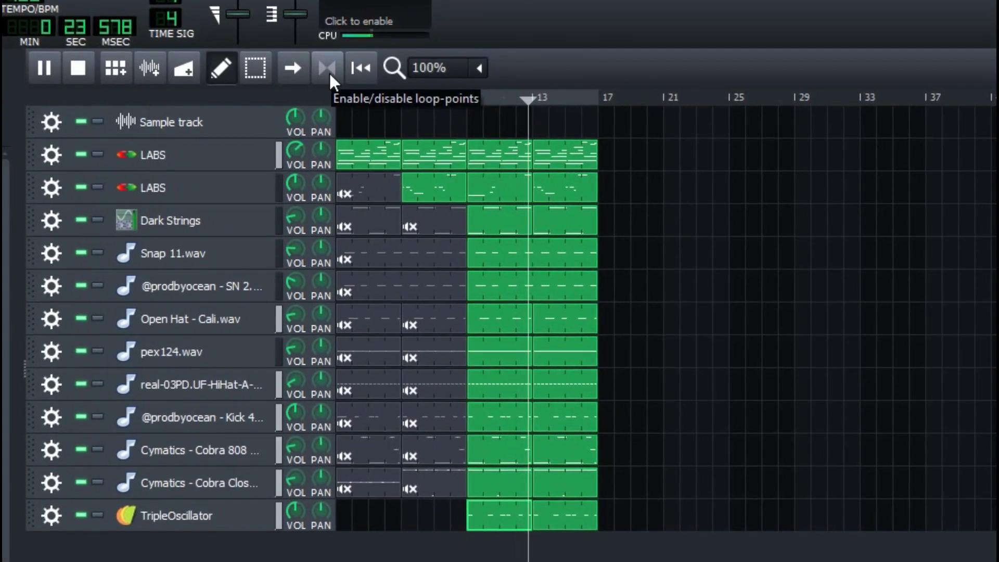
# - Loop playback over bars 9–17, stop it, and bring up the Windows Start menu
pyautogui.click(331, 71)
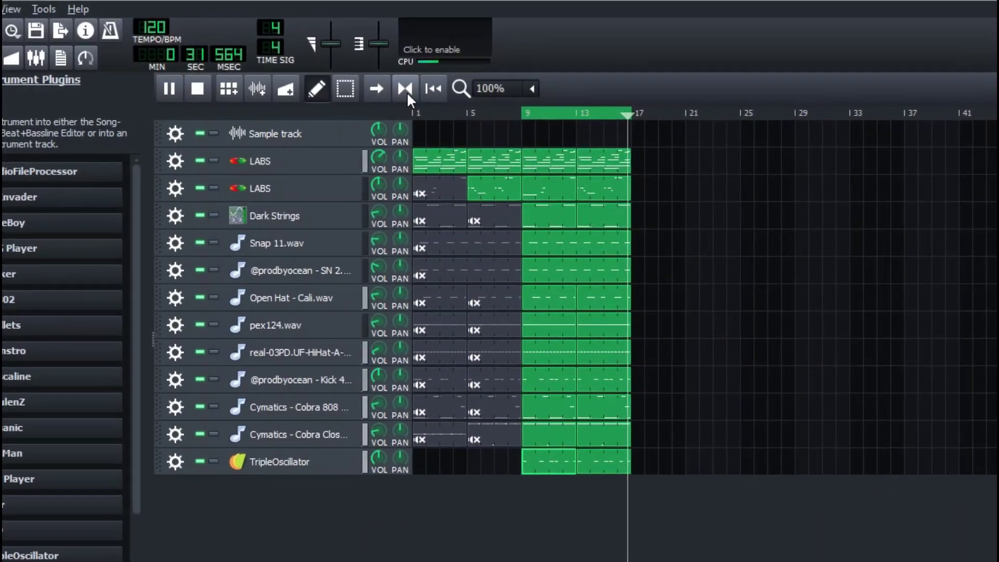
pyautogui.press('space')
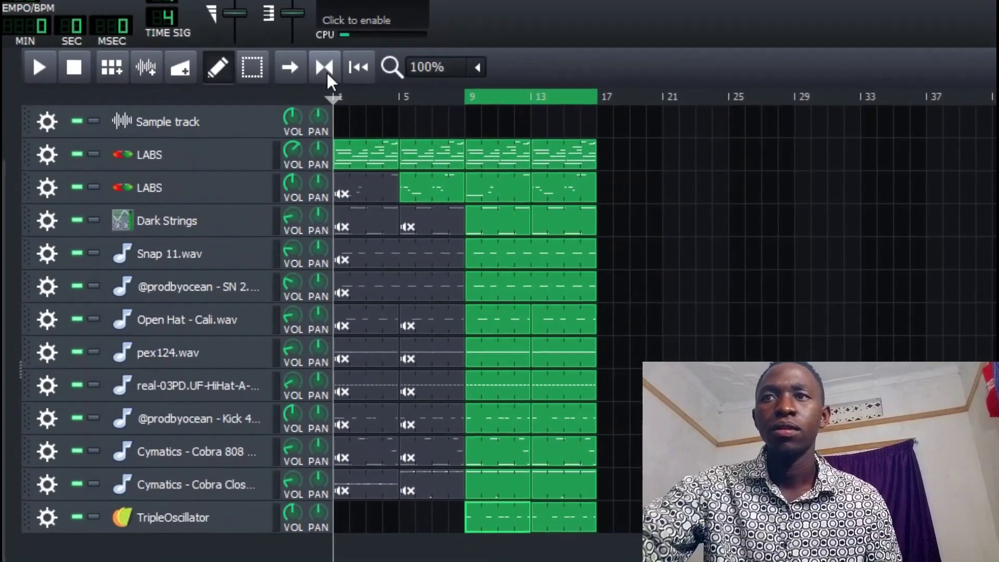
pyautogui.press('super')
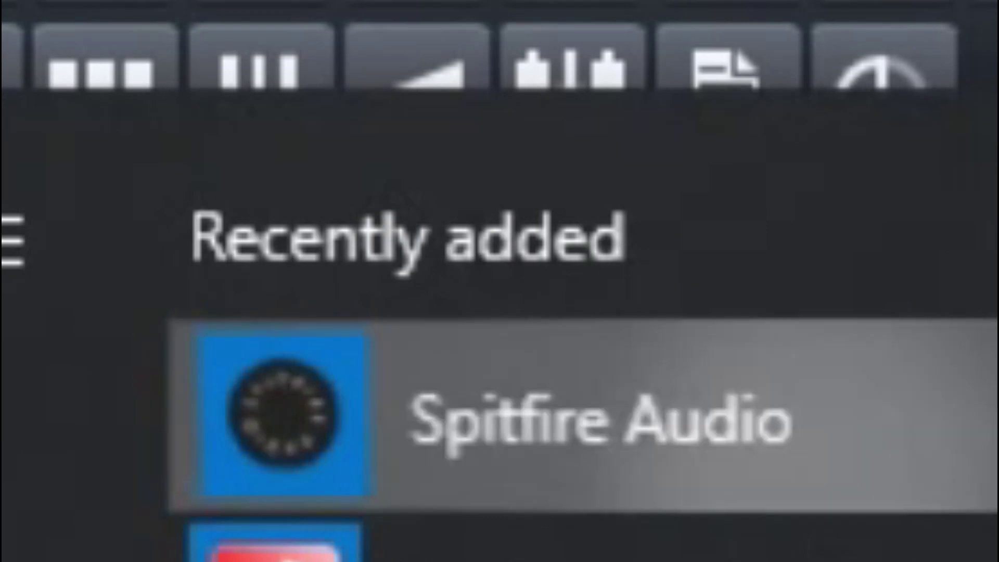
# - Launch Spitfire Audio, browse back to the LABS library, and install and download Astral Forms
pyautogui.press('Escape')
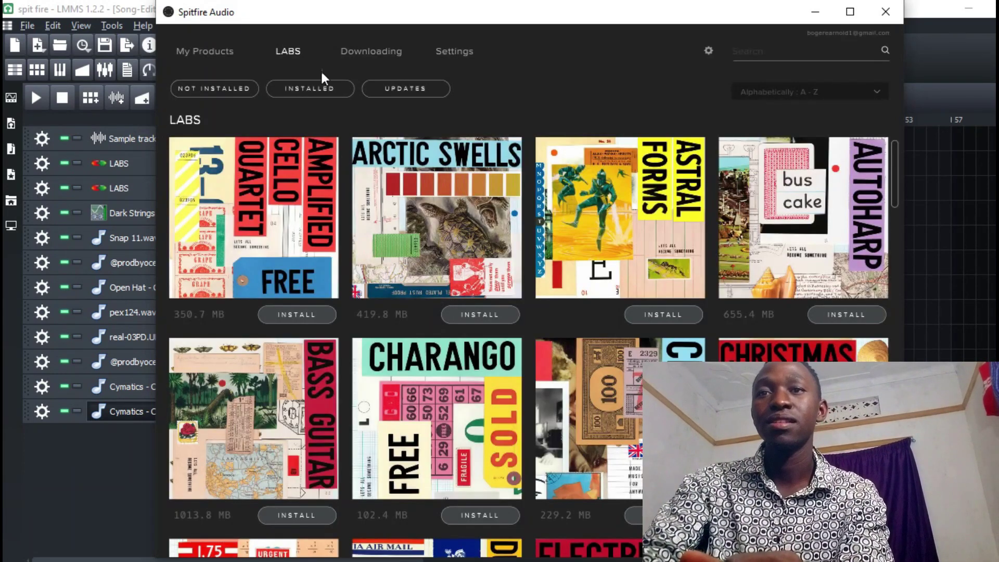
pyautogui.click(313, 85)
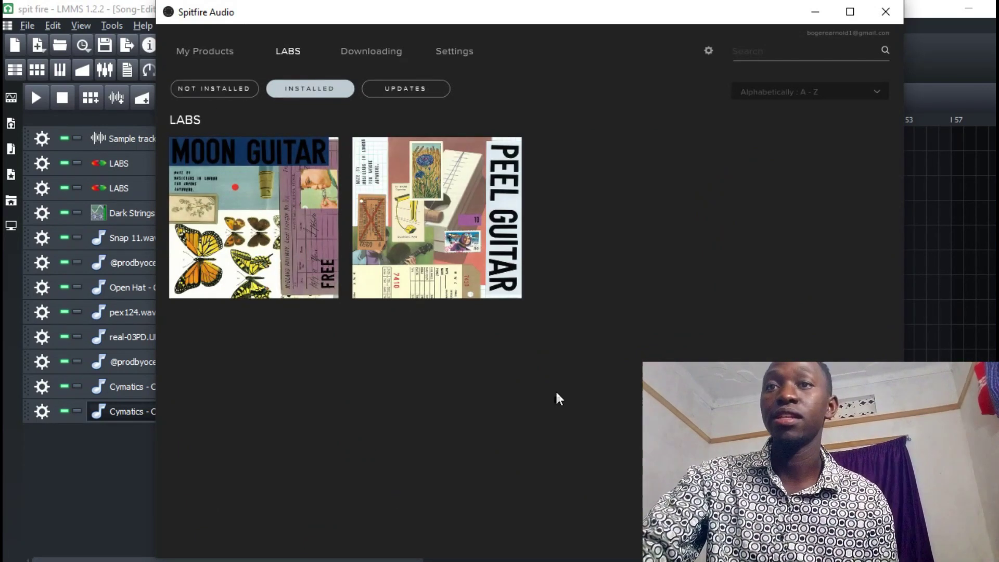
pyautogui.click(216, 50)
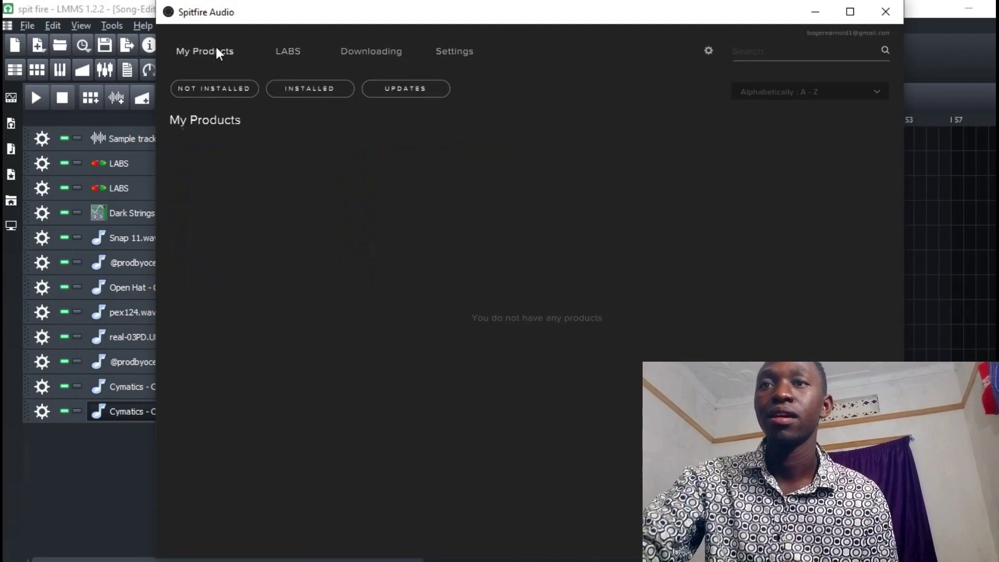
pyautogui.click(290, 58)
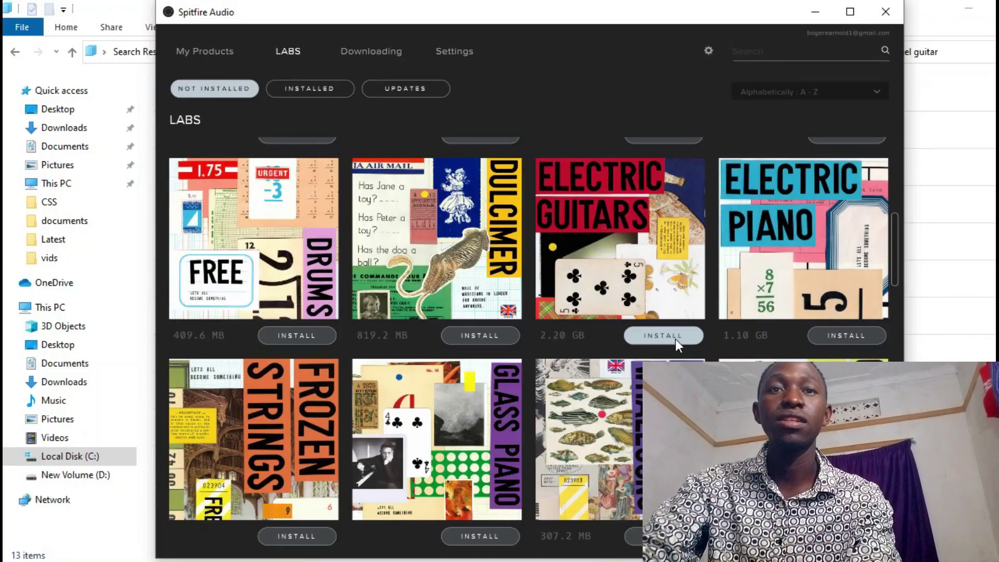
pyautogui.moveTo(894, 270); pyautogui.dragTo(957, 136)
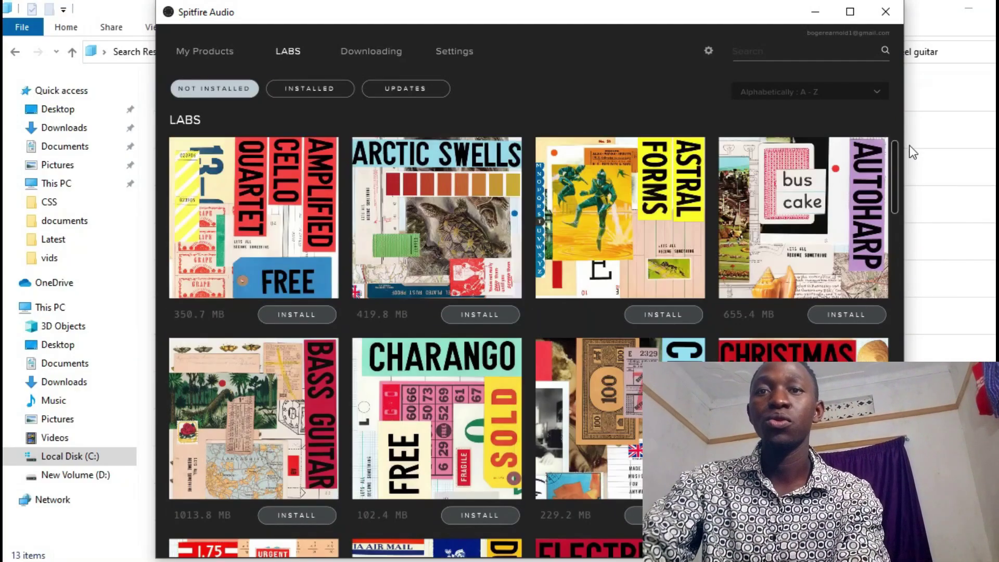
pyautogui.click(673, 318)
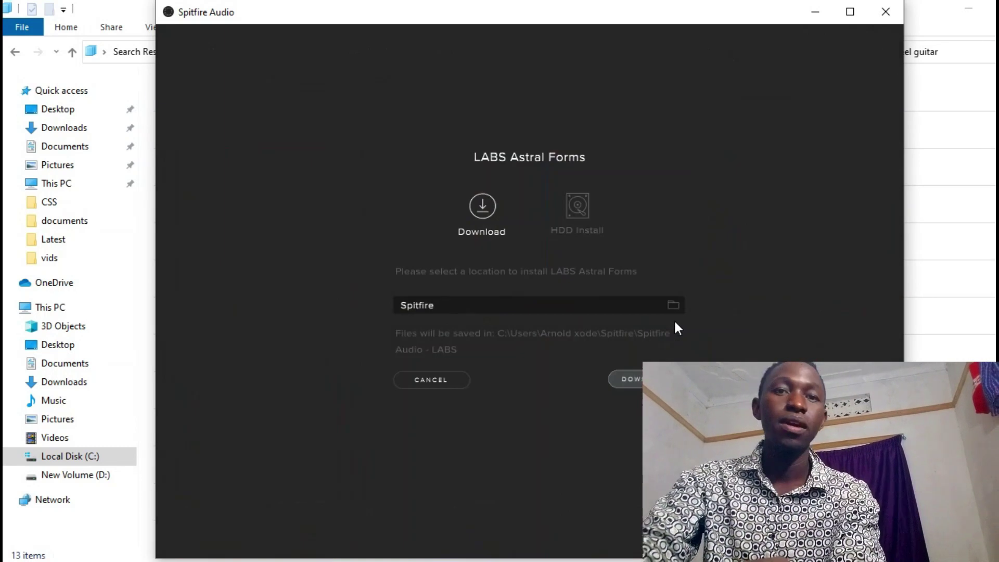
pyautogui.click(625, 378)
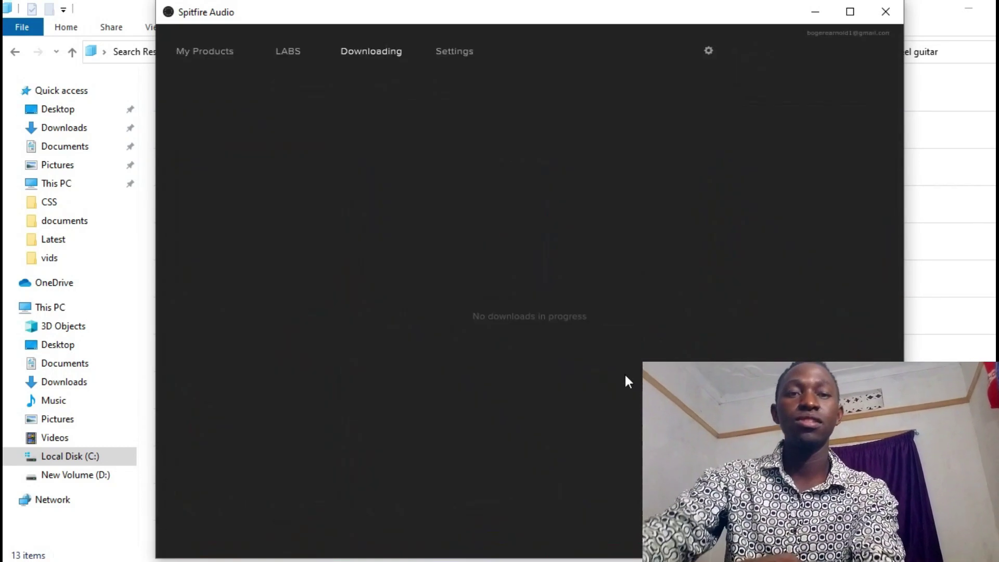